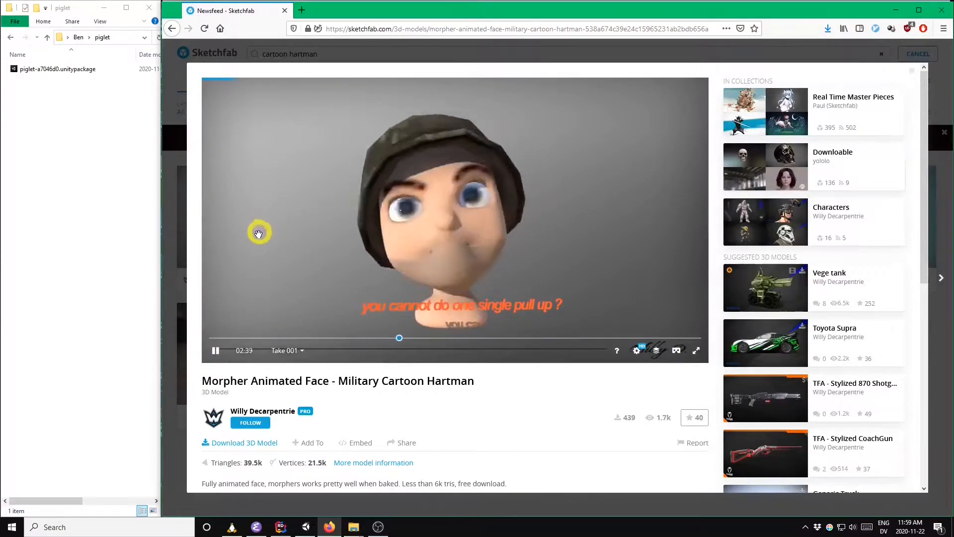
# Download the Military Cartoon Hartman model in autoconverted glTF format and save it to the piglet folder as cartoon_hartman.zip.
pyautogui.click(236, 444)
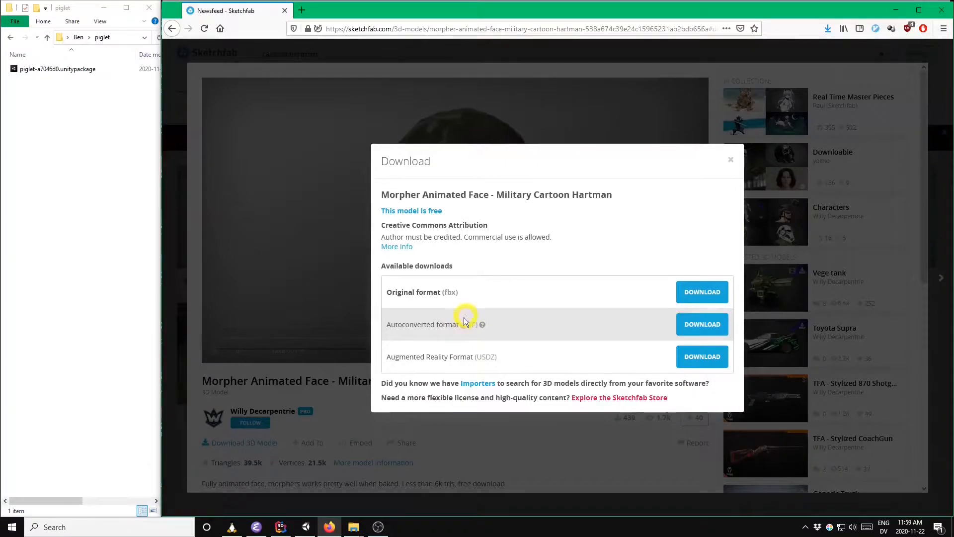
pyautogui.click(699, 324)
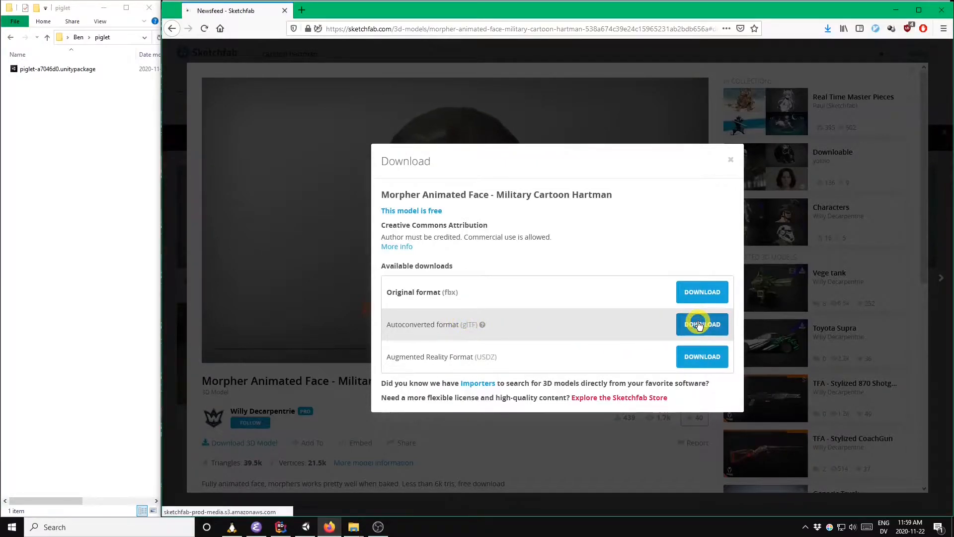
pyautogui.click(708, 290)
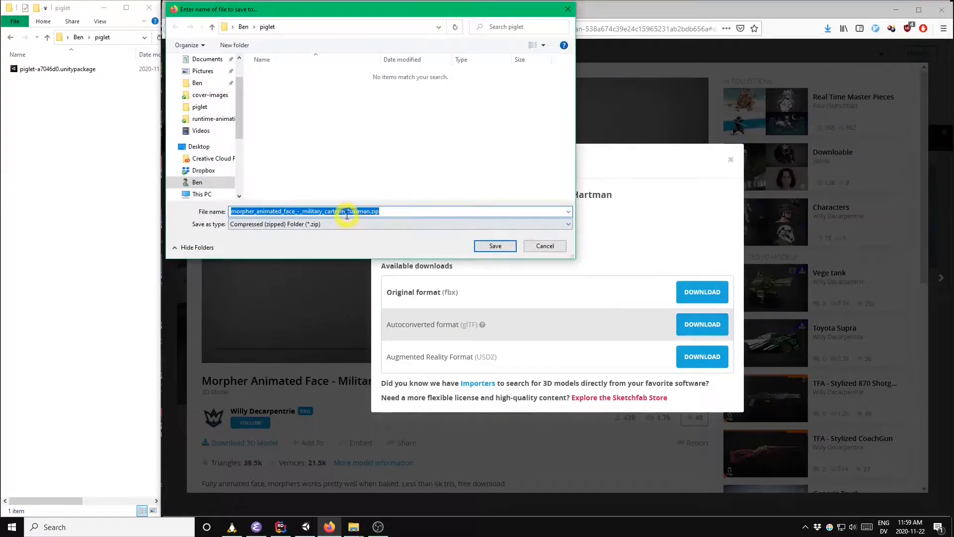
pyautogui.click(326, 212)
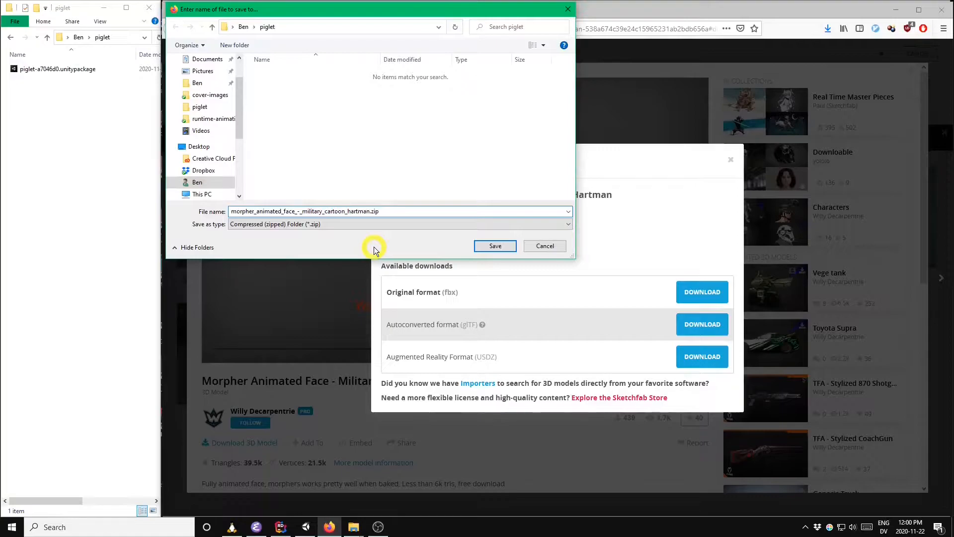
pyautogui.hotkey('ctrl', 'shift', 'Left')
pyautogui.hotkey('ctrl', 'shift', 'Left')
pyautogui.hotkey('ctrl', 'shift', 'Left')
pyautogui.press('BackSpace')
pyautogui.click(491, 246)
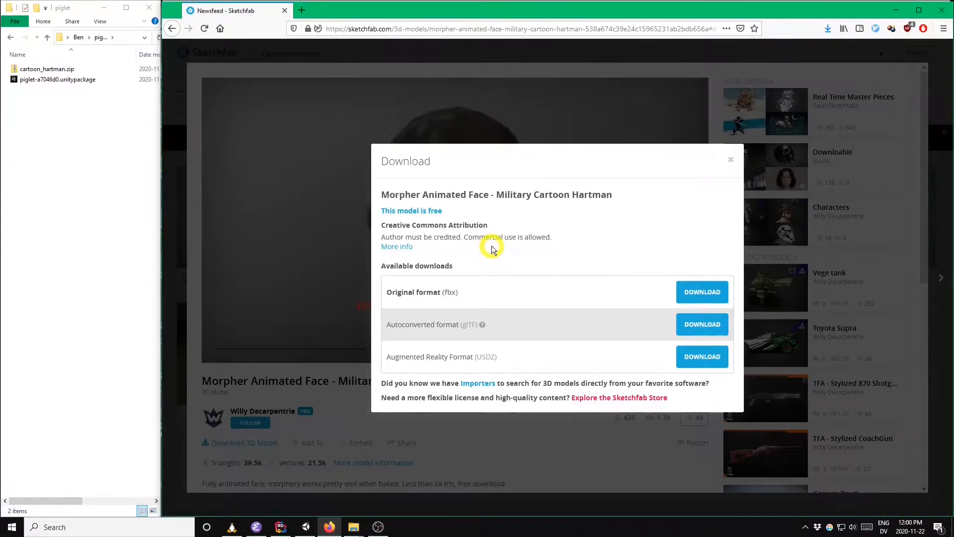
# Switch to Unity and import the full contents of piglet-a7046d0.unitypackage into the project.
pyautogui.click(58, 172)
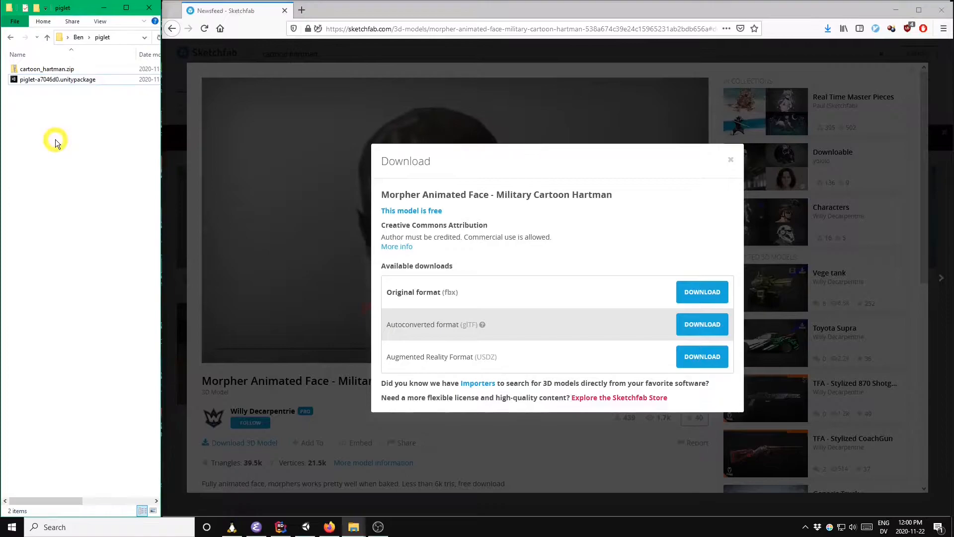
pyautogui.click(35, 71)
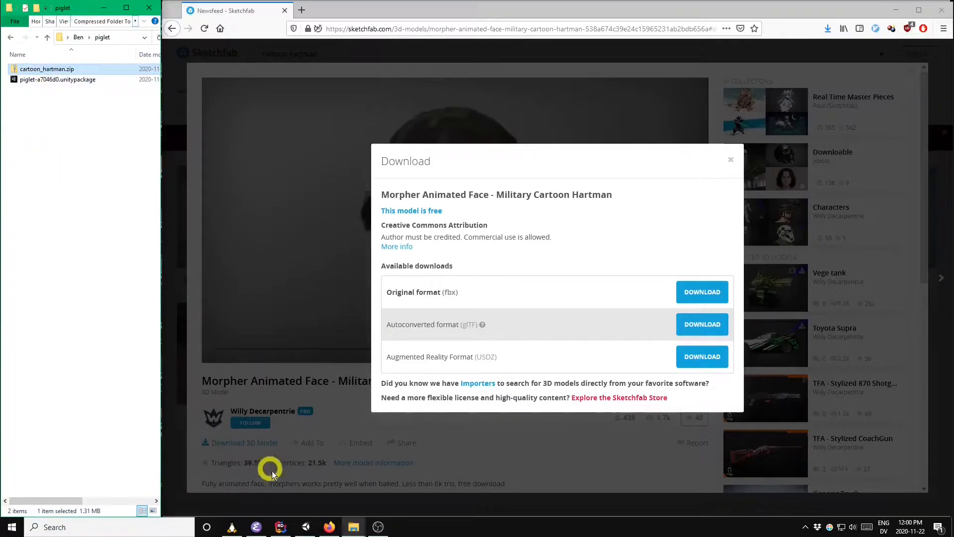
pyautogui.click(308, 525)
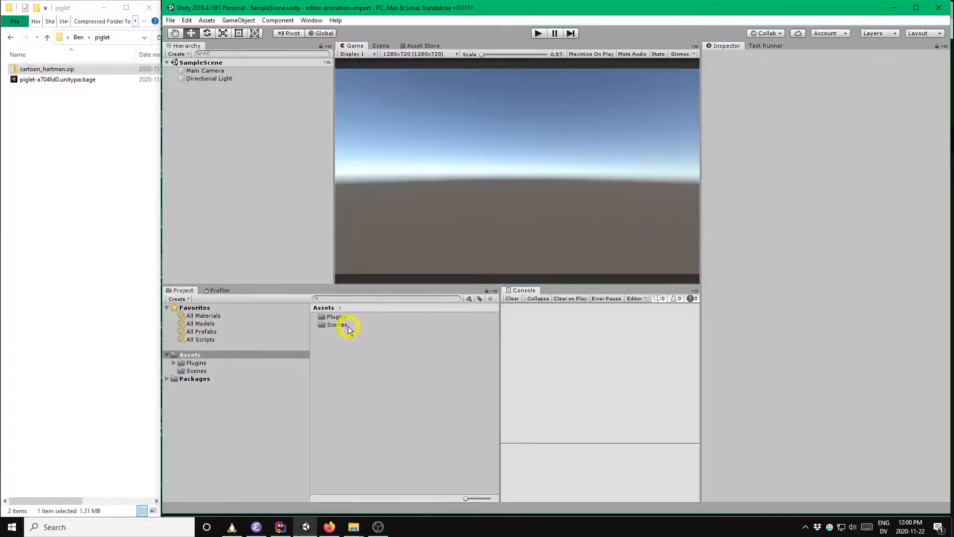
pyautogui.click(332, 318)
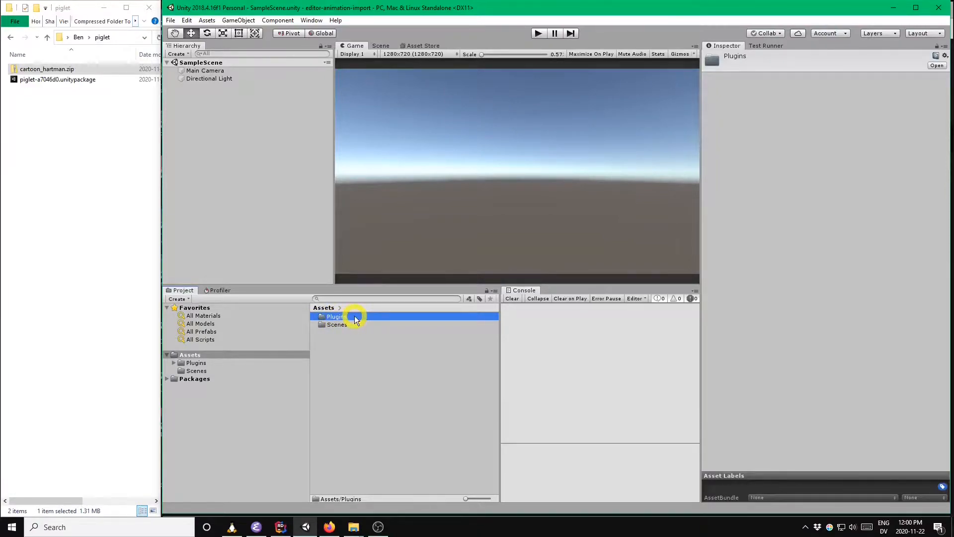
pyautogui.click(350, 378)
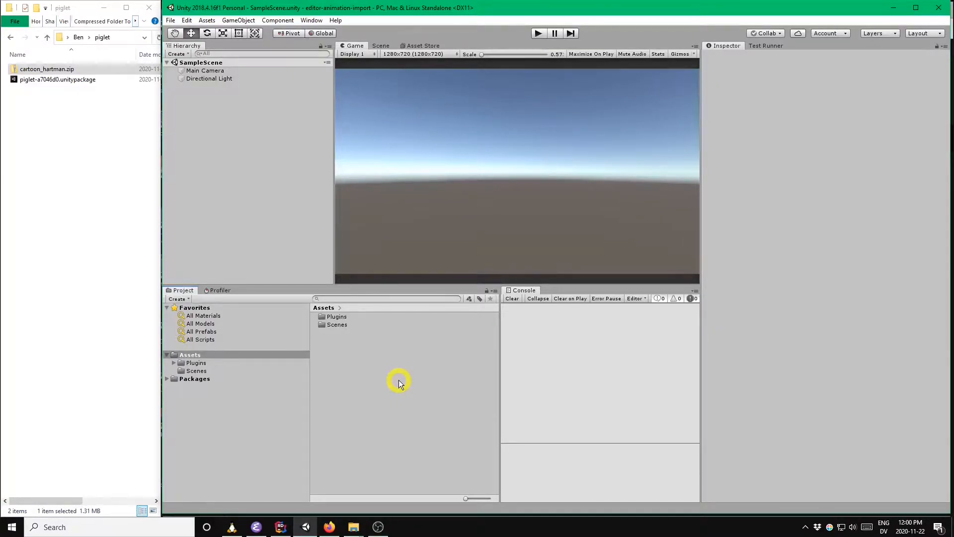
pyautogui.doubleClick(54, 82)
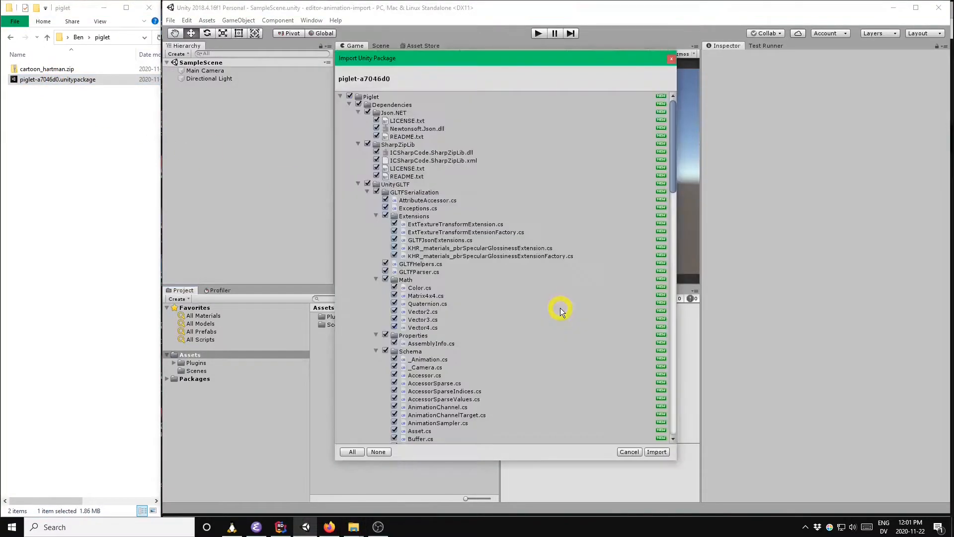
pyautogui.click(664, 451)
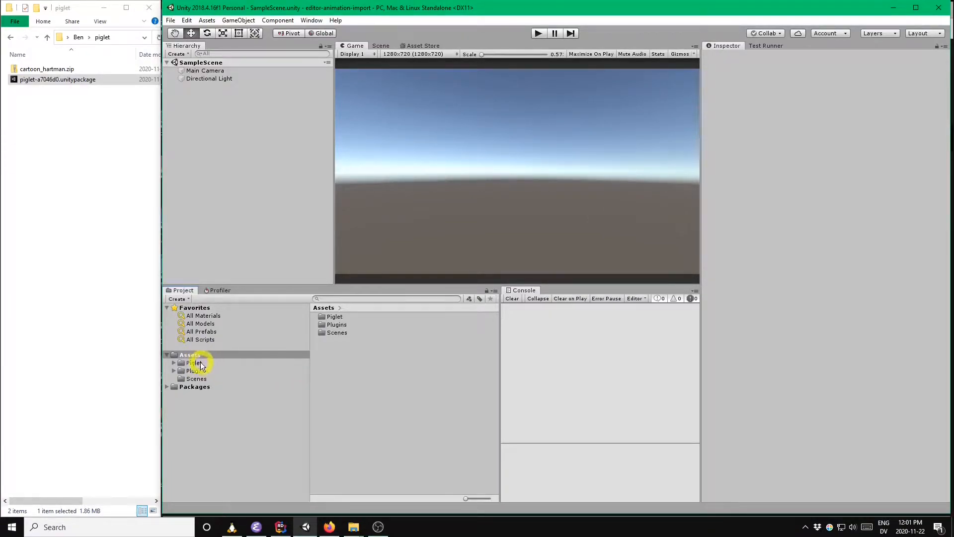
# Import cartoon_hartman.zip into the project's Assets folder and show the model in the Scene view.
pyautogui.click(195, 363)
pyautogui.click(193, 354)
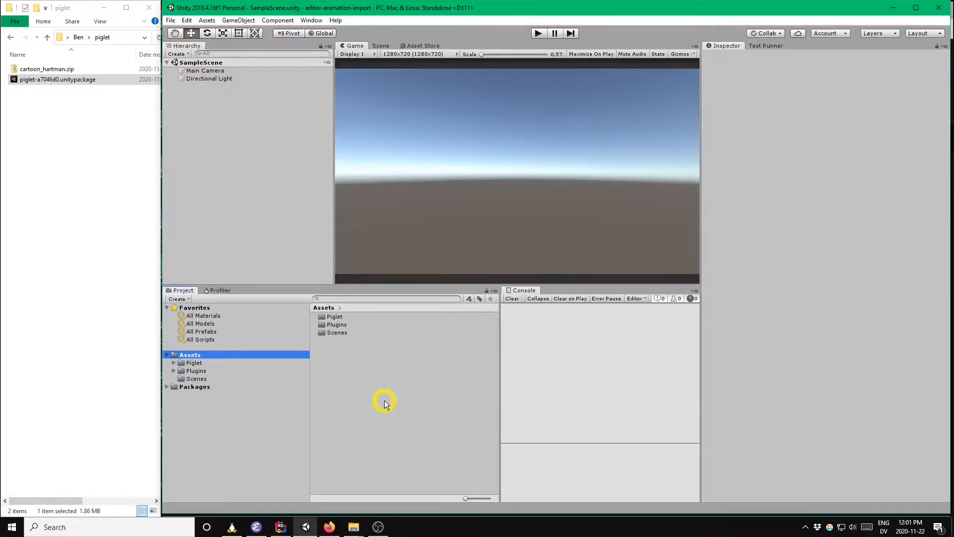
pyautogui.moveTo(37, 66); pyautogui.dragTo(394, 405)
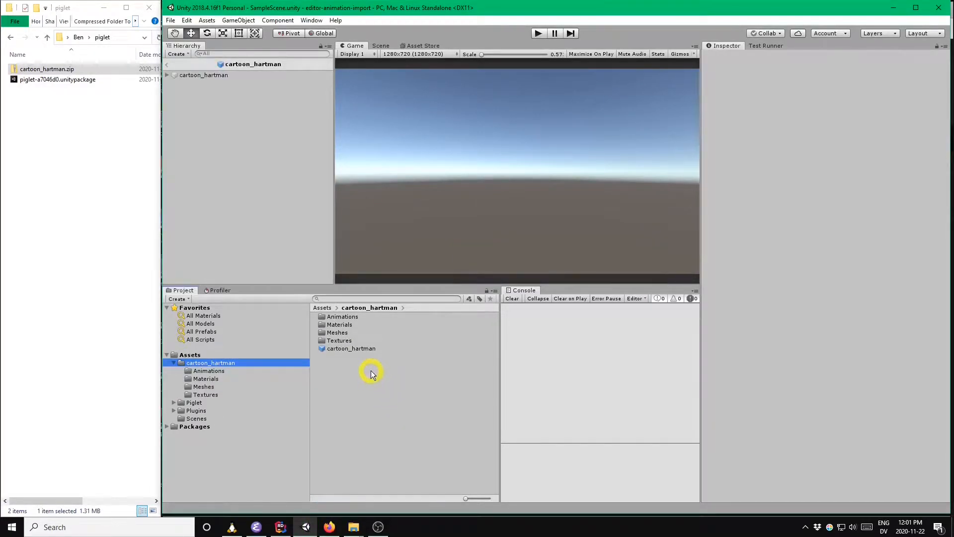
pyautogui.click(382, 45)
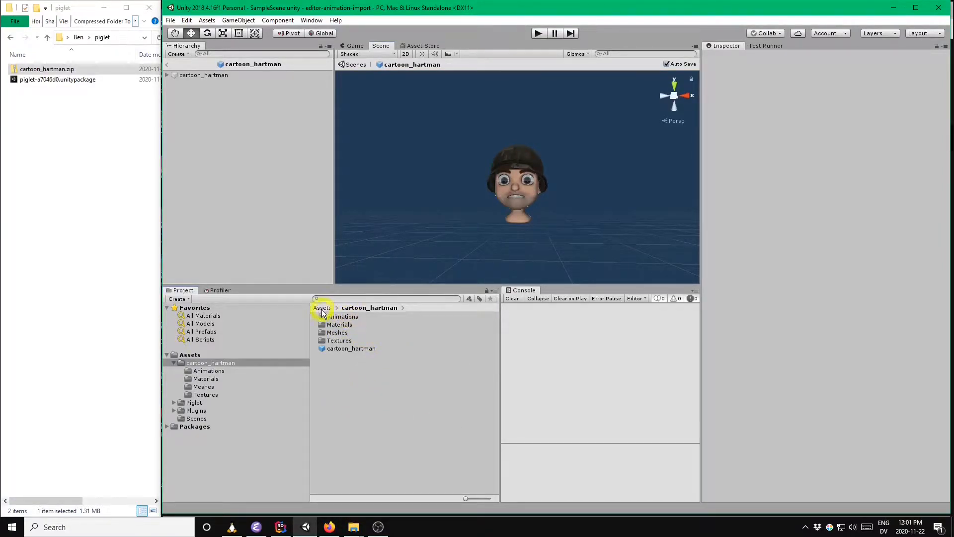
# Select the Take 001 clip in the Animations folder and use the cartoon_hartman prefab as its preview model.
pyautogui.doubleClick(351, 317)
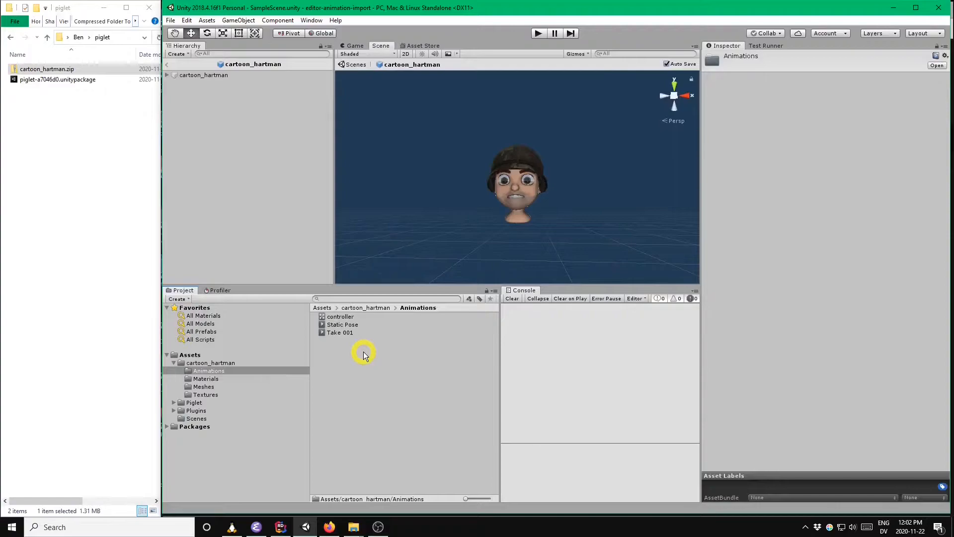
pyautogui.click(342, 333)
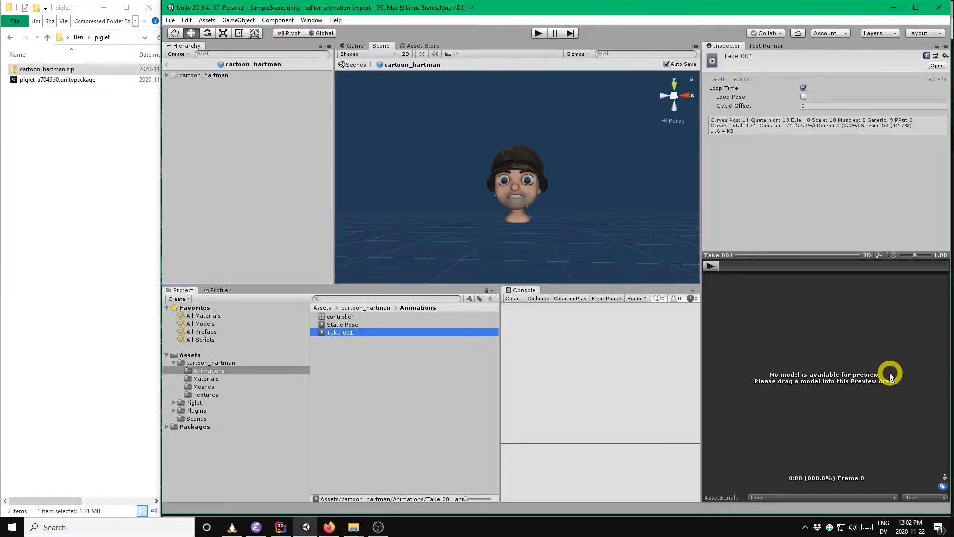
pyautogui.click(228, 363)
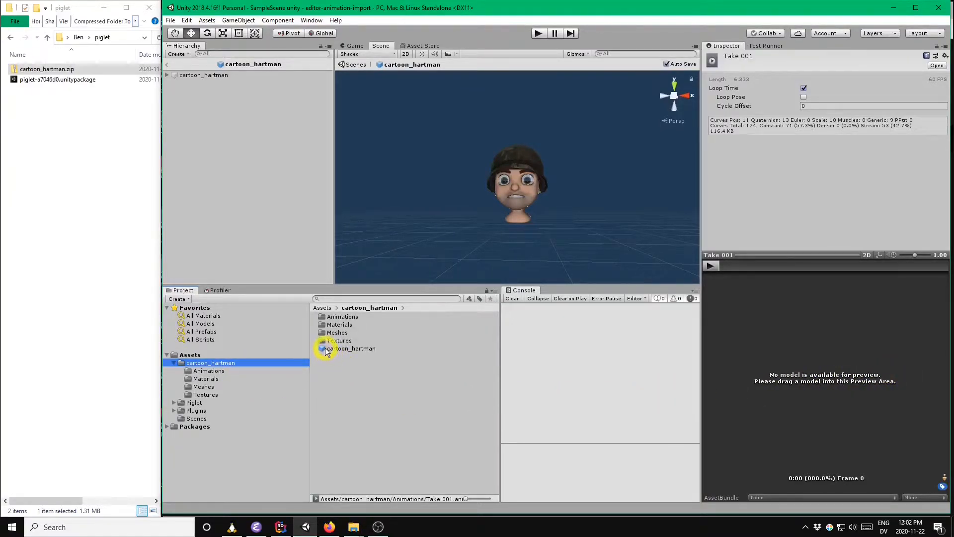
pyautogui.moveTo(326, 349); pyautogui.dragTo(879, 364)
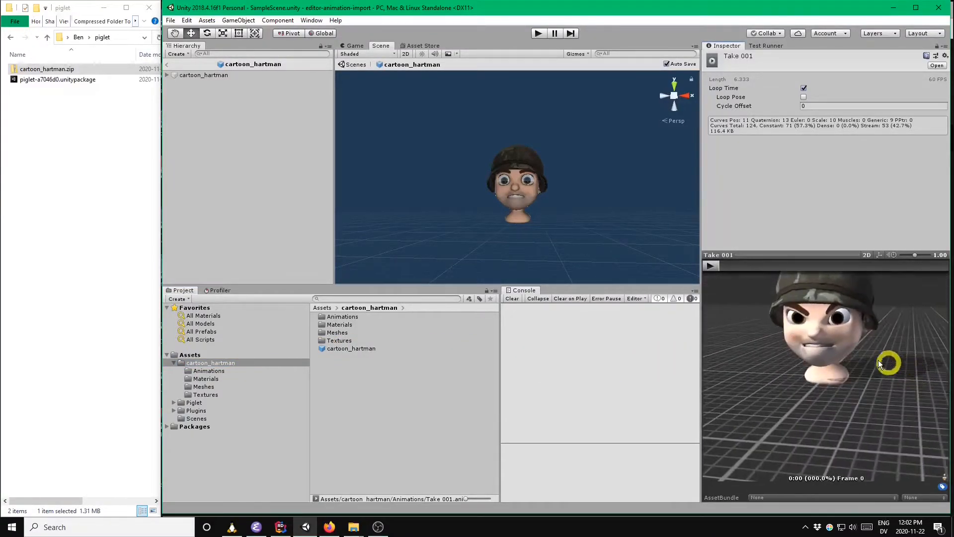
# Play the Take 001 preview with the head enlarged and reframed, and pause it.
pyautogui.click(709, 266)
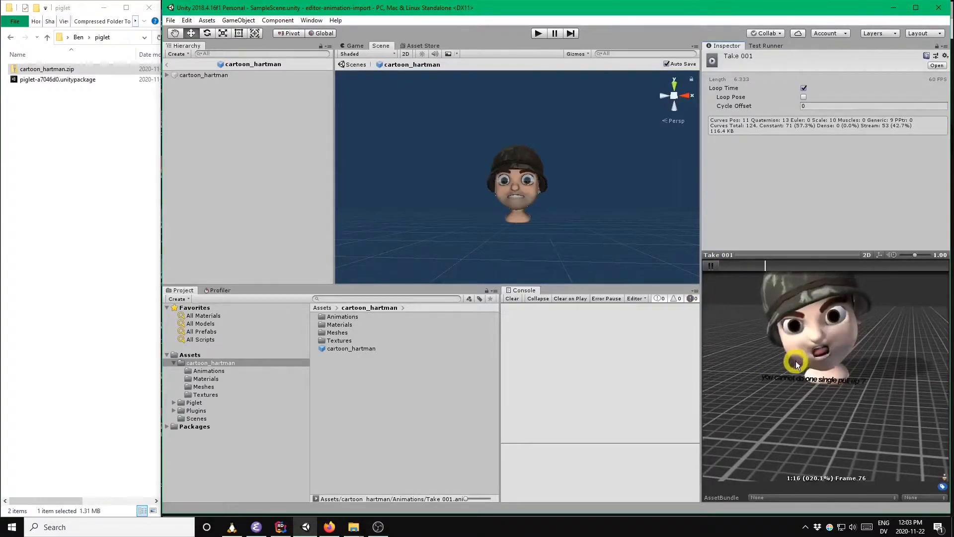
pyautogui.scroll(3, 787, 371)
pyautogui.moveTo(794, 344); pyautogui.dragTo(794, 424, button='middle')
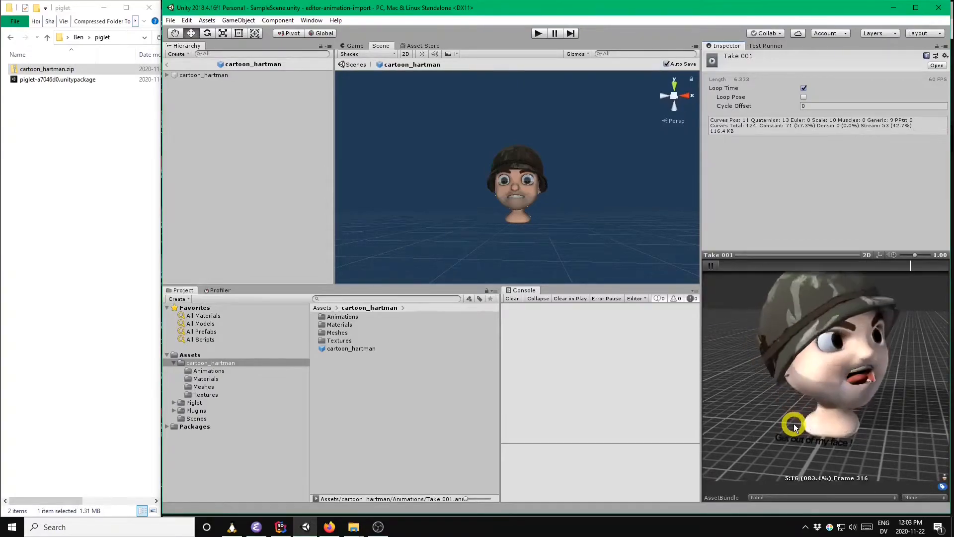
pyautogui.click(713, 268)
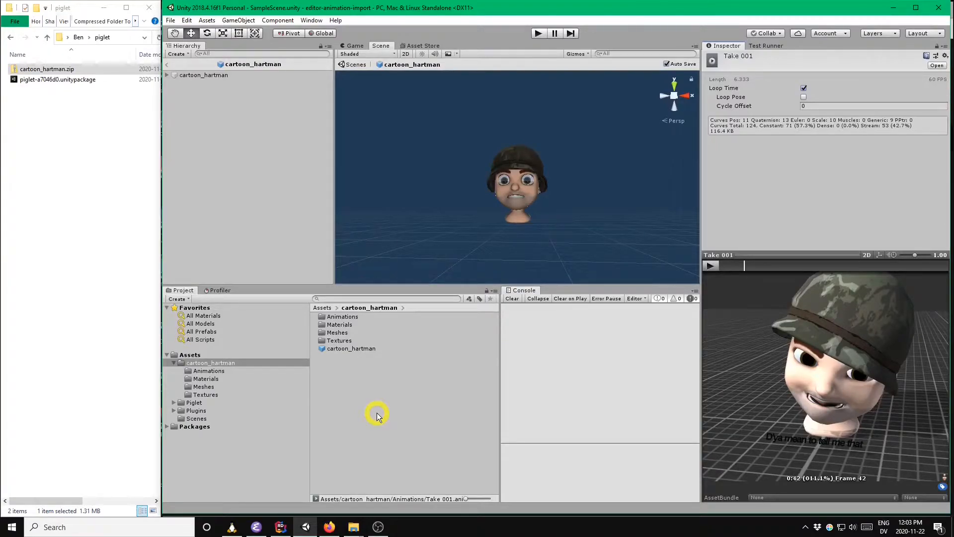
# Return to SampleScene, add the cartoon_hartman prefab to its hierarchy and show the Game view.
pyautogui.click(167, 65)
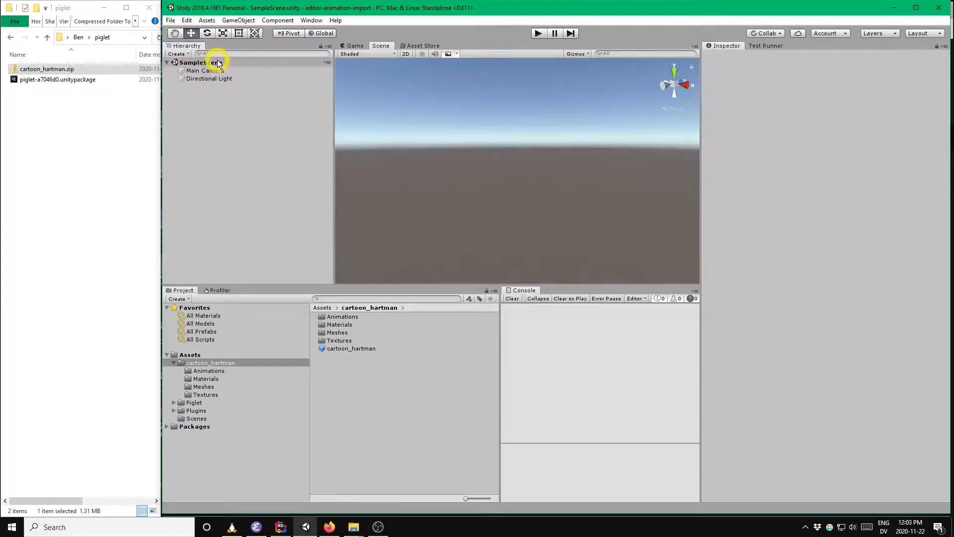
pyautogui.click(340, 351)
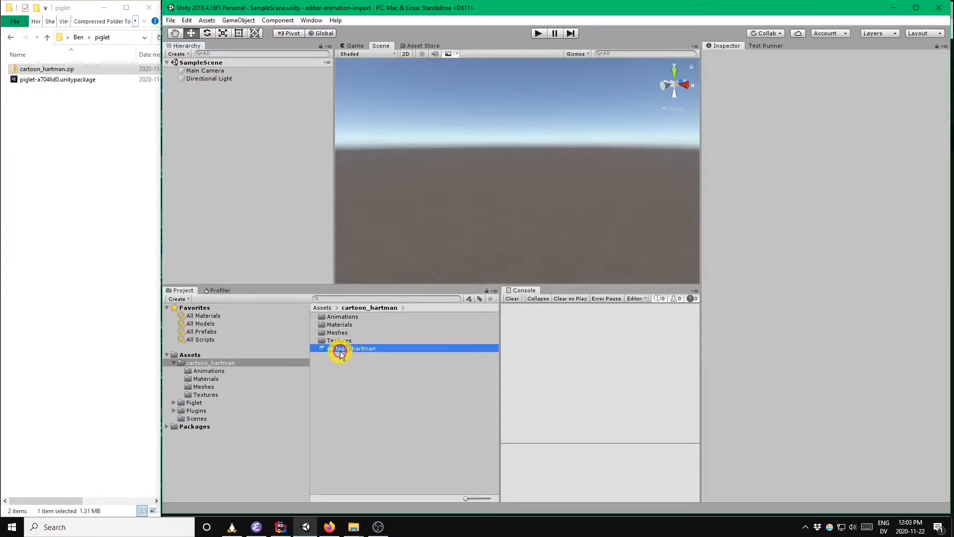
pyautogui.moveTo(340, 353); pyautogui.dragTo(236, 136)
pyautogui.click(354, 45)
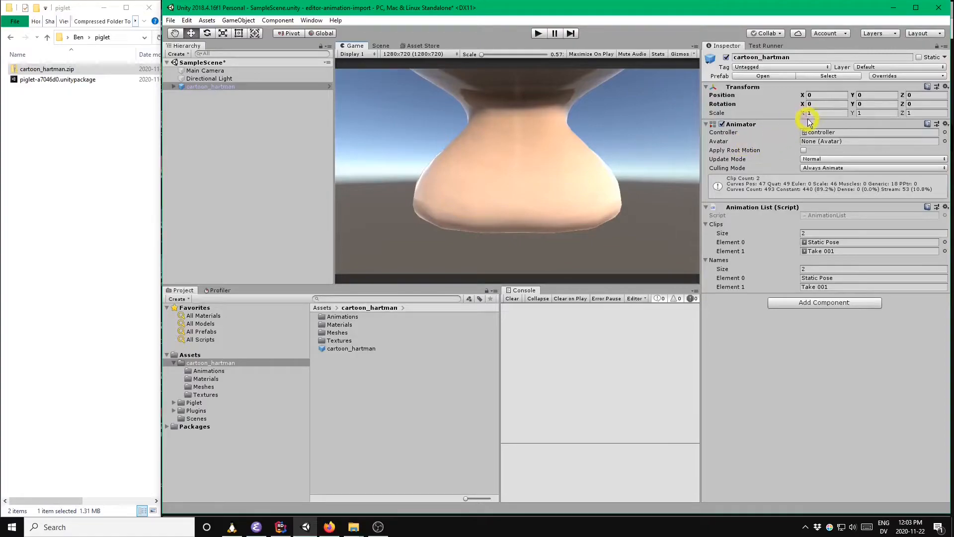
# Set the cartoon_hartman object's scale to 0.2 on X, Y and Z and save the scene.
pyautogui.click(819, 113)
pyautogui.write('0.2')
pyautogui.press('Tab')
pyautogui.write('0.2')
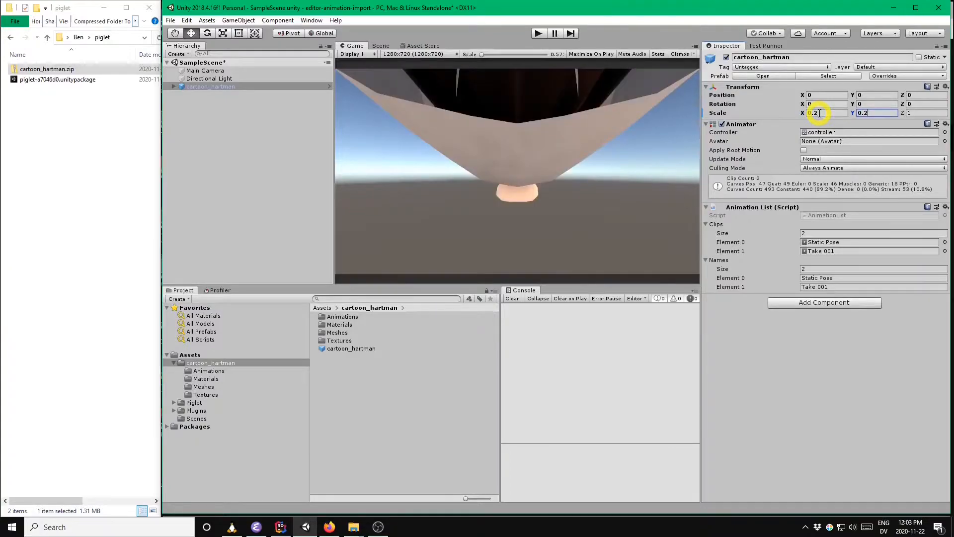
pyautogui.press('Tab')
pyautogui.write('0.2')
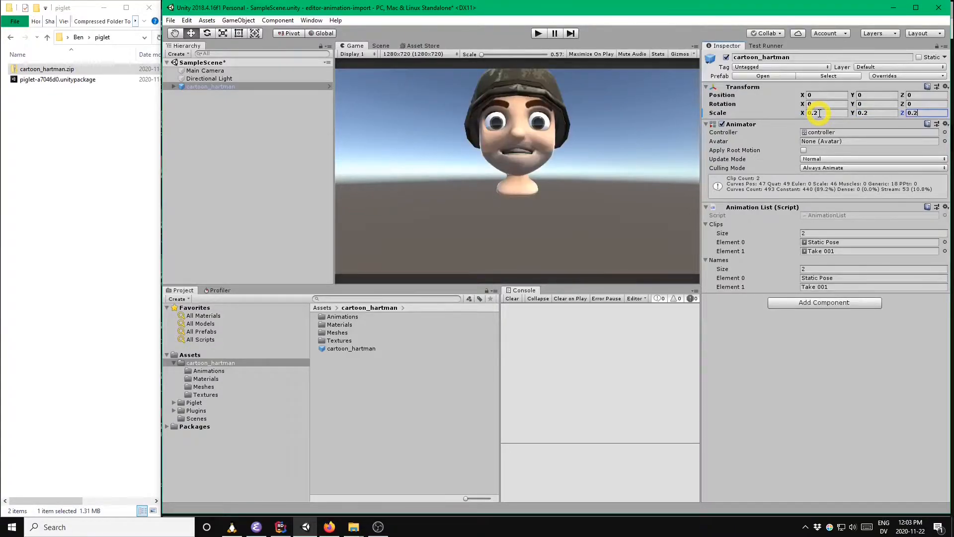
pyautogui.click(818, 389)
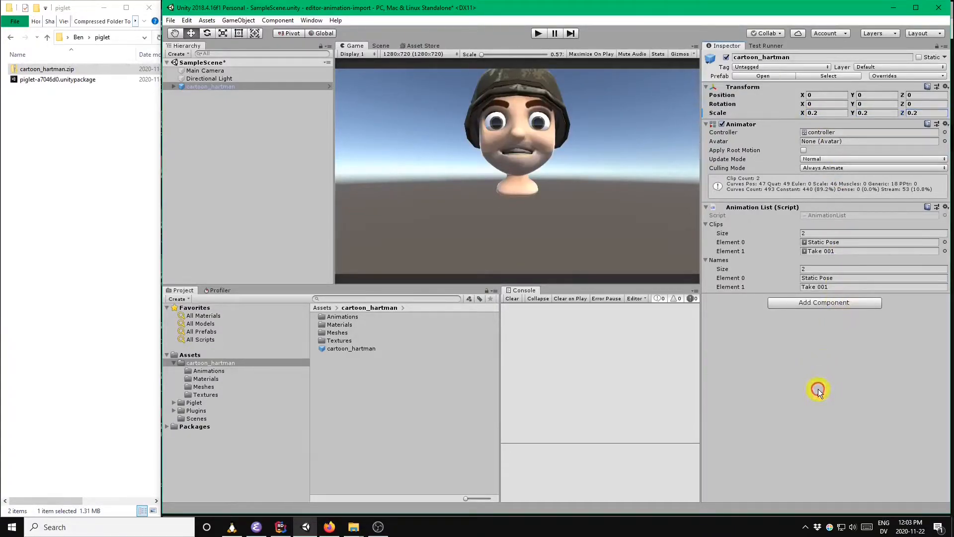
pyautogui.click(169, 20)
pyautogui.click(183, 58)
# Open the animator controller assigned to the cartoon_hartman object in the scene.
pyautogui.click(196, 88)
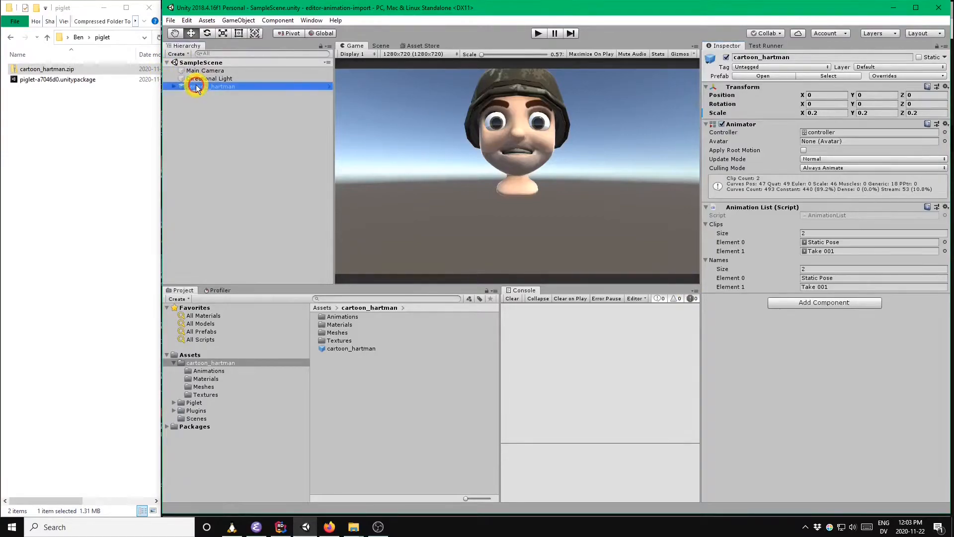
pyautogui.click(425, 126)
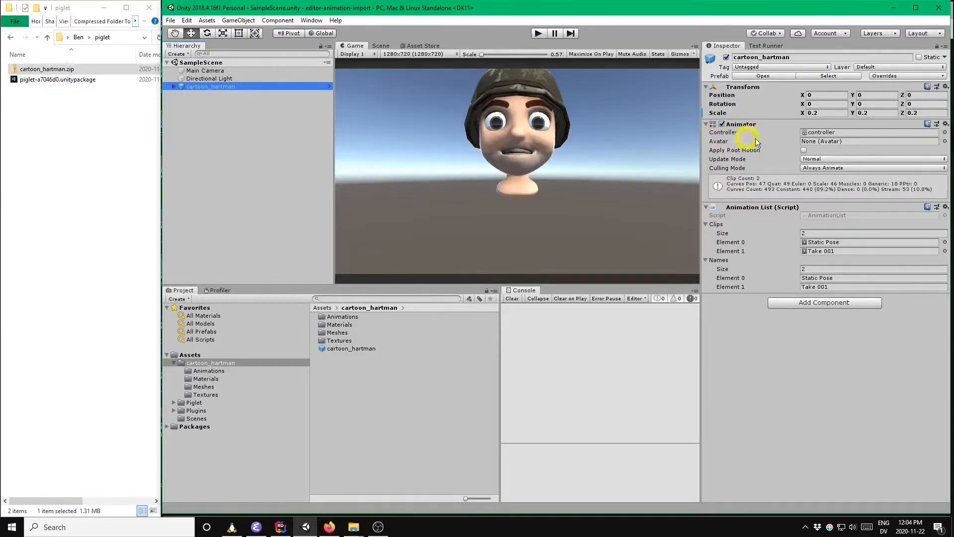
pyautogui.doubleClick(815, 132)
pyautogui.moveTo(637, 215); pyautogui.dragTo(635, 246, button='middle')
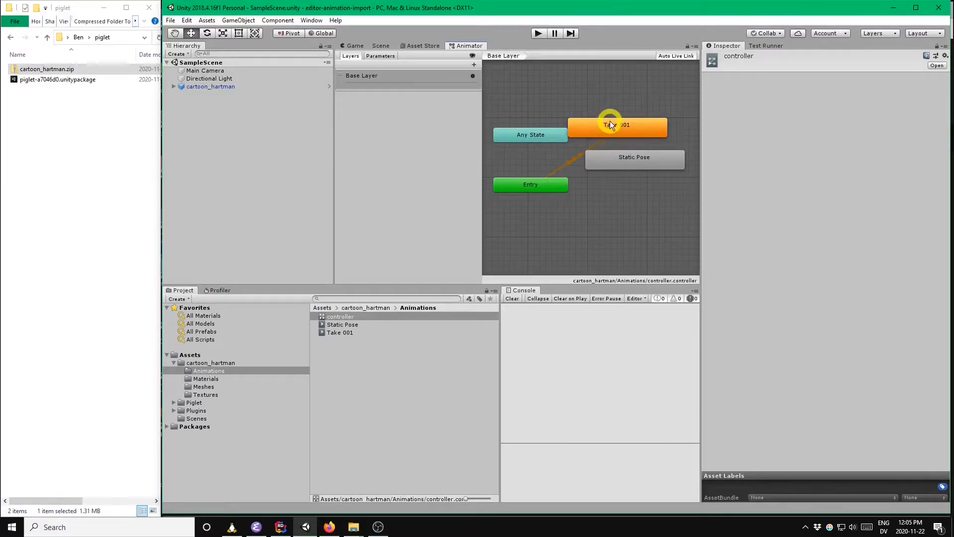
# Inspect the Take 001 and Entry states and move the Any State node clear of Take 001, just above Entry.
pyautogui.click(637, 129)
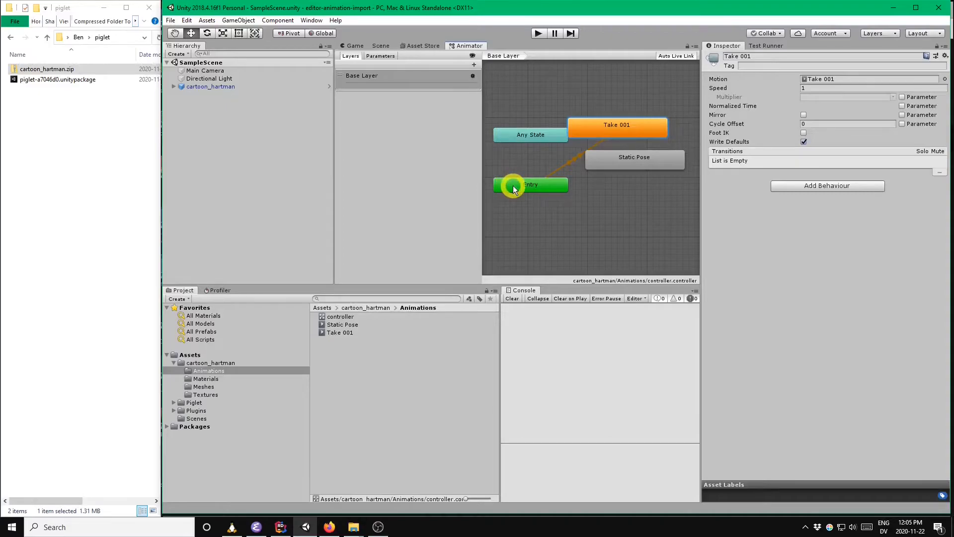
pyautogui.click(538, 139)
pyautogui.moveTo(538, 139); pyautogui.dragTo(534, 156)
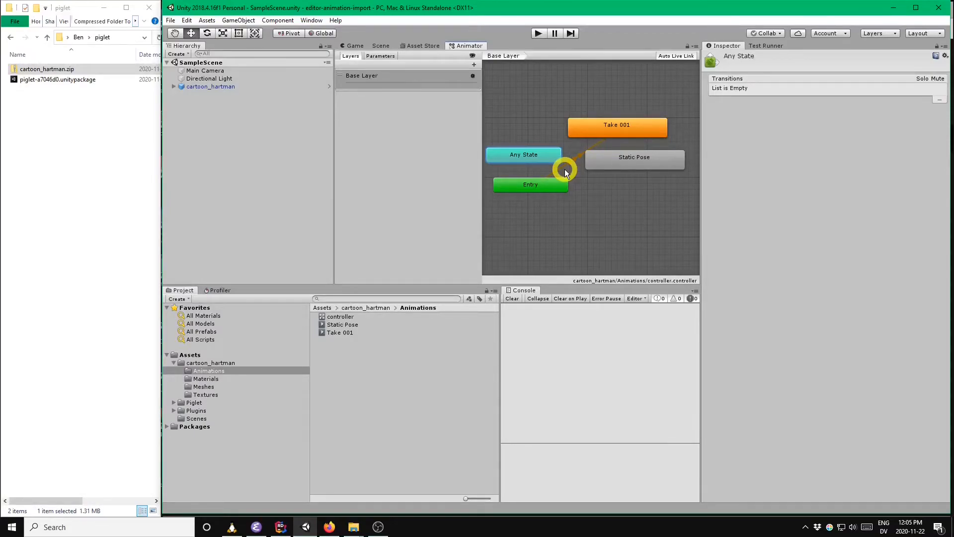
pyautogui.click(544, 189)
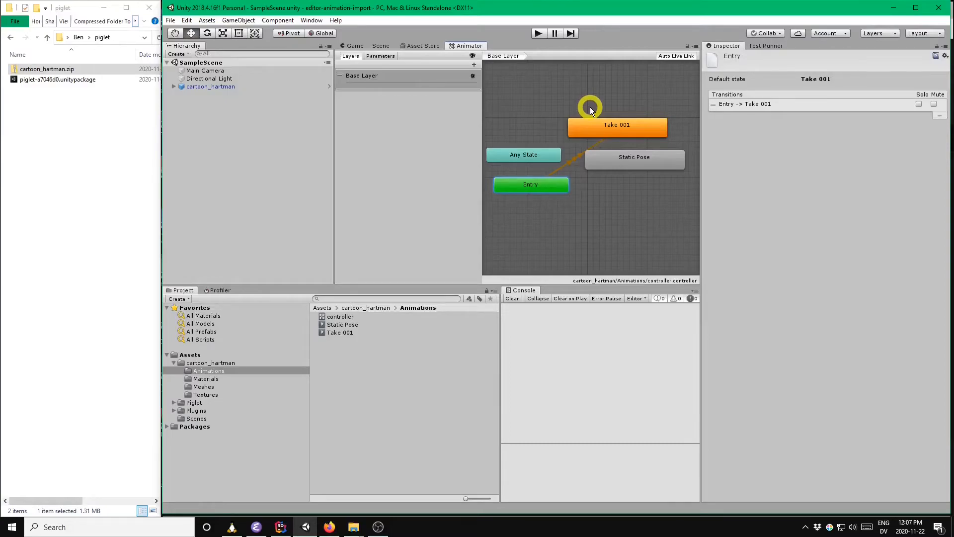
# In Piglet Options, switch the animation clip type to Legacy, set it back to Mecanim and close the options.
pyautogui.click(318, 21)
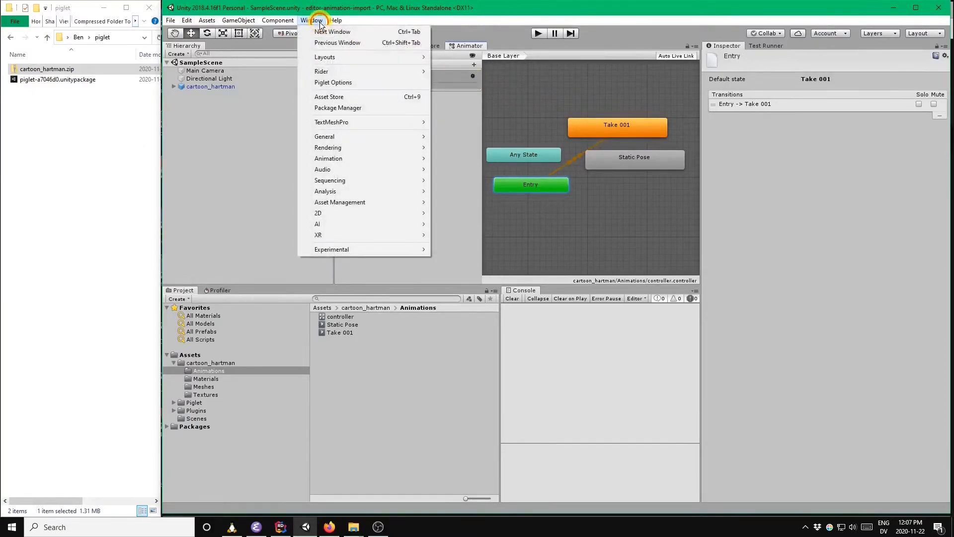
pyautogui.click(343, 82)
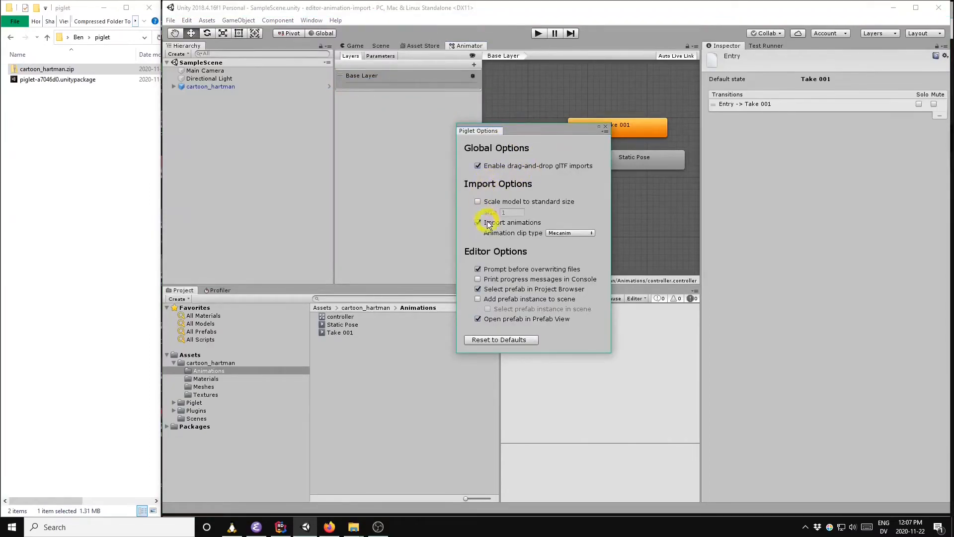
pyautogui.click(574, 234)
pyautogui.click(576, 243)
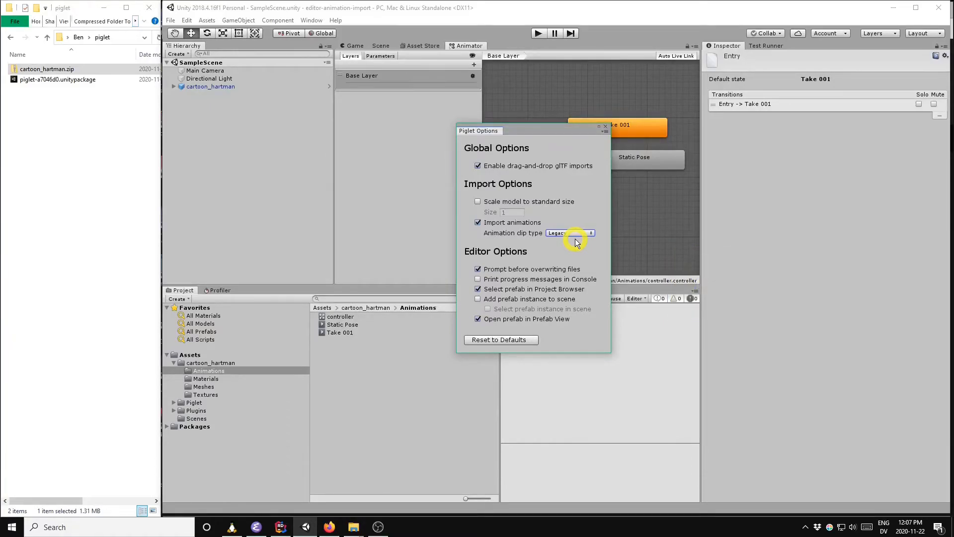
pyautogui.click(588, 233)
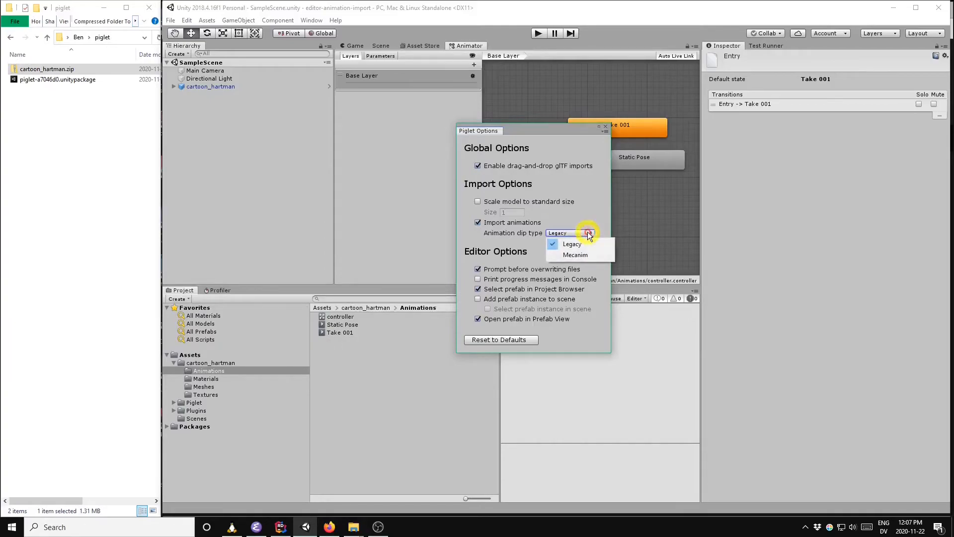
pyautogui.click(575, 256)
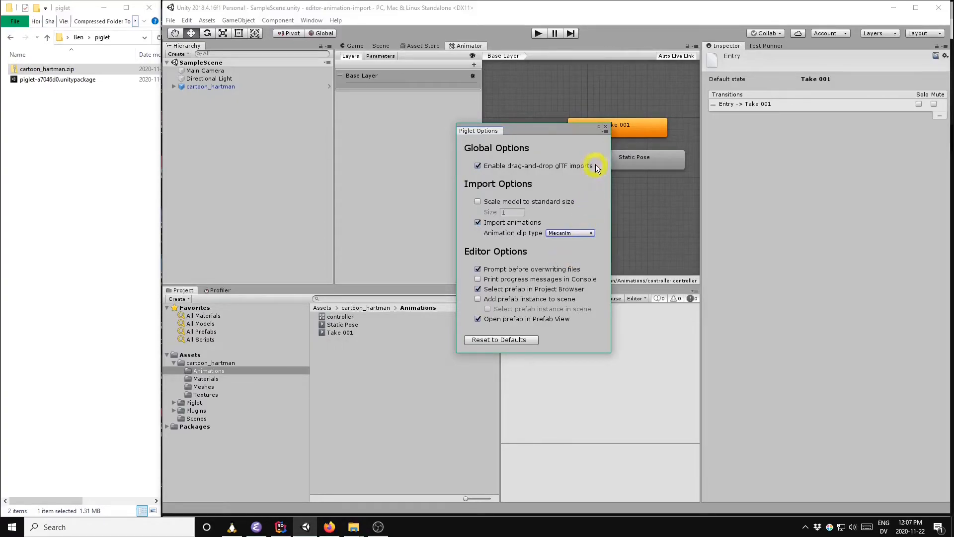
pyautogui.click(606, 127)
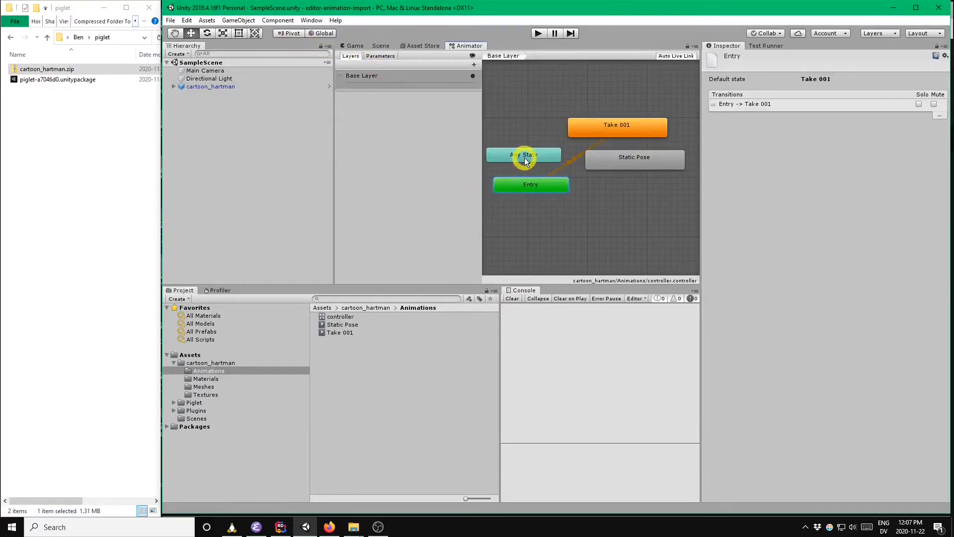
# Create a folder named Scripts directly under Assets in the project.
pyautogui.click(178, 355)
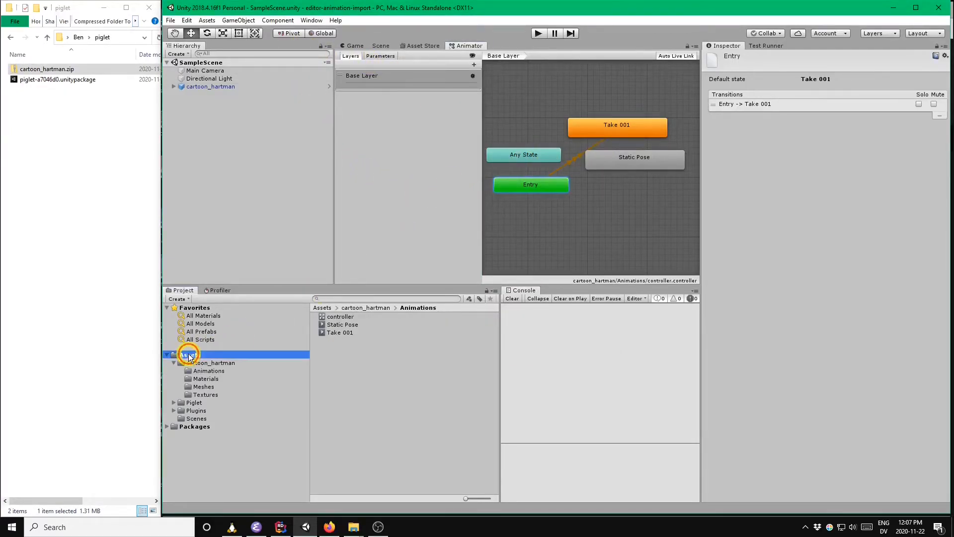
pyautogui.rightClick(339, 369)
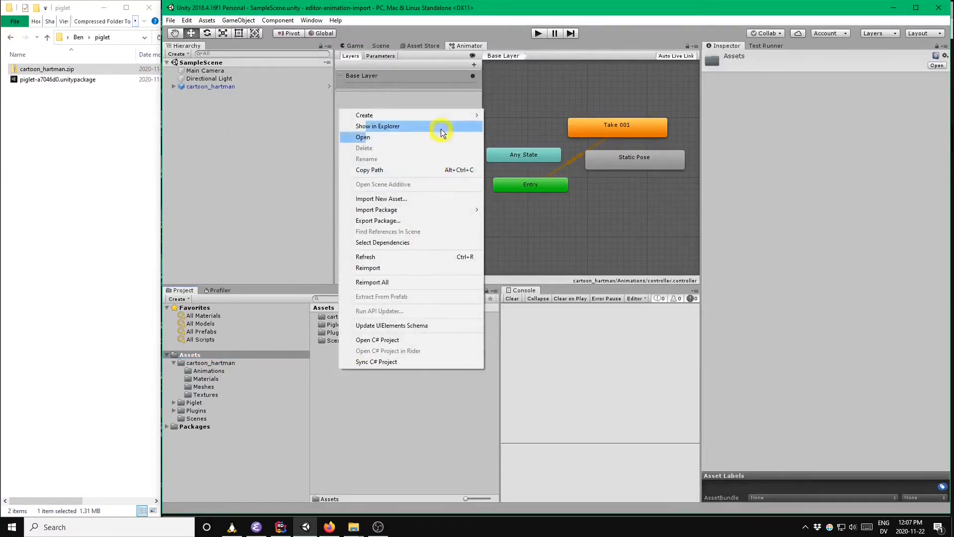
pyautogui.moveTo(443, 116)
pyautogui.click(502, 115)
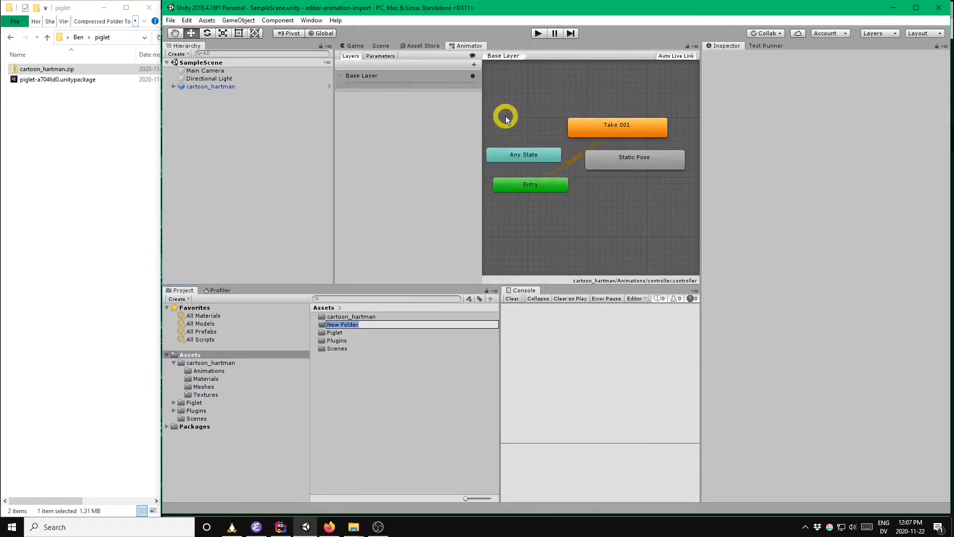
pyautogui.write('Scripts')
pyautogui.press('Return')
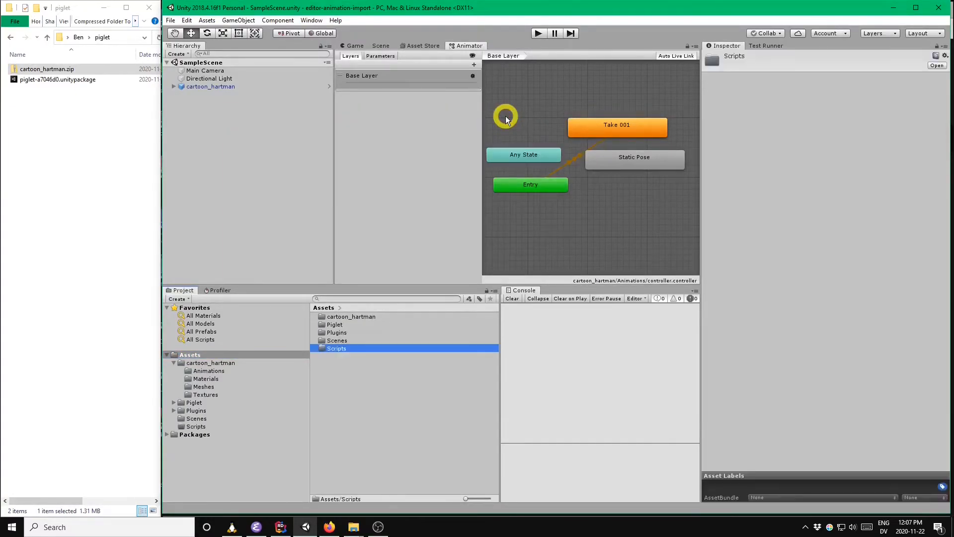
# Create a C# script named AnimationBehaviour in the Scripts folder and open it in Rider.
pyautogui.doubleClick(393, 350)
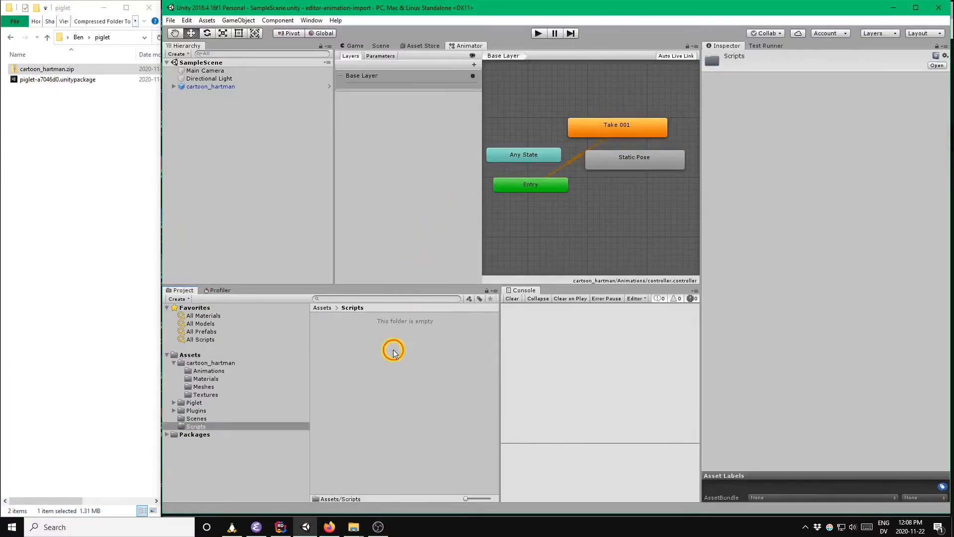
pyautogui.rightClick(376, 334)
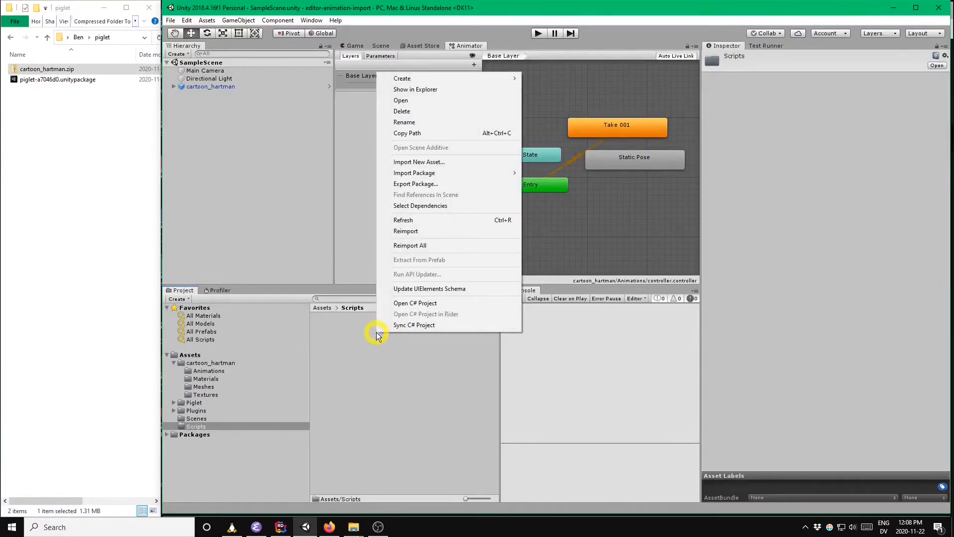
pyautogui.moveTo(442, 75)
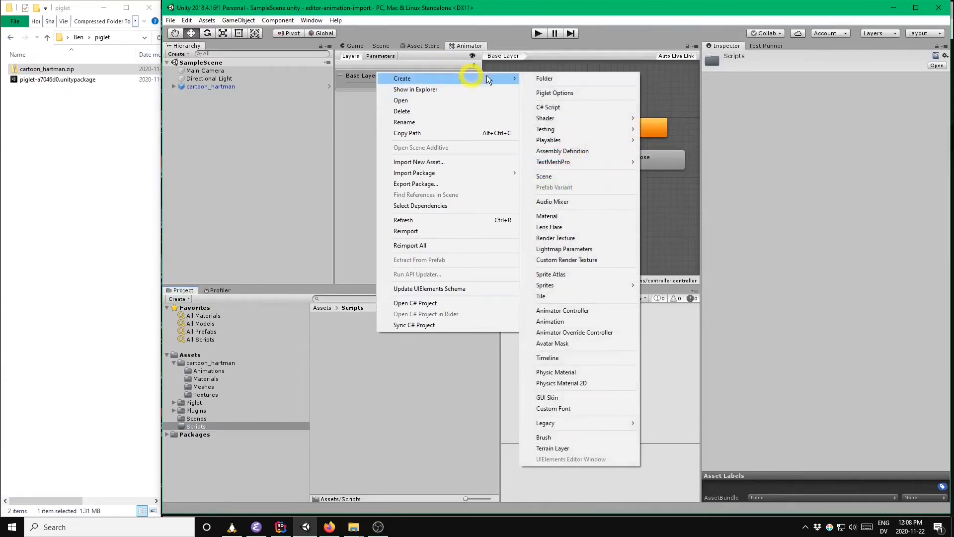
pyautogui.click(551, 108)
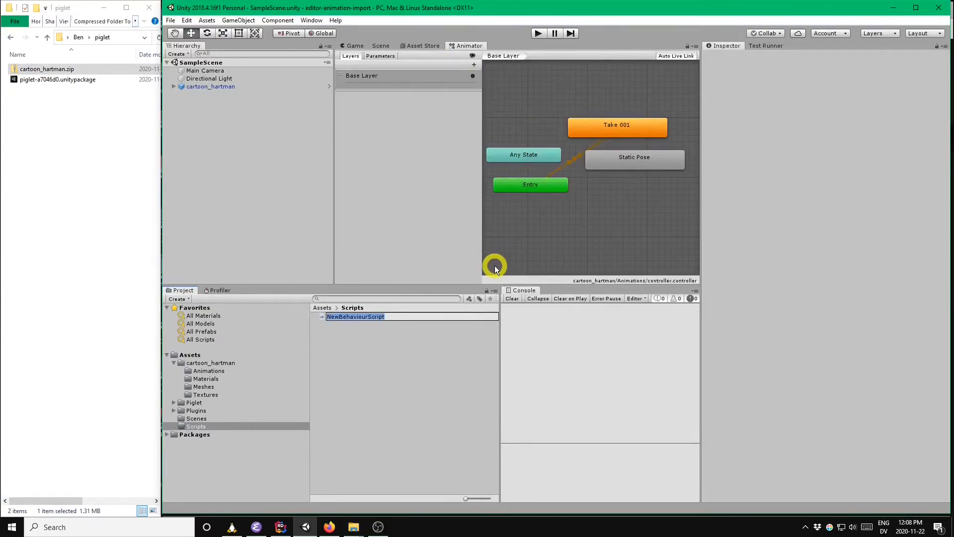
pyautogui.write('AnimationBehaviour')
pyautogui.click(356, 336)
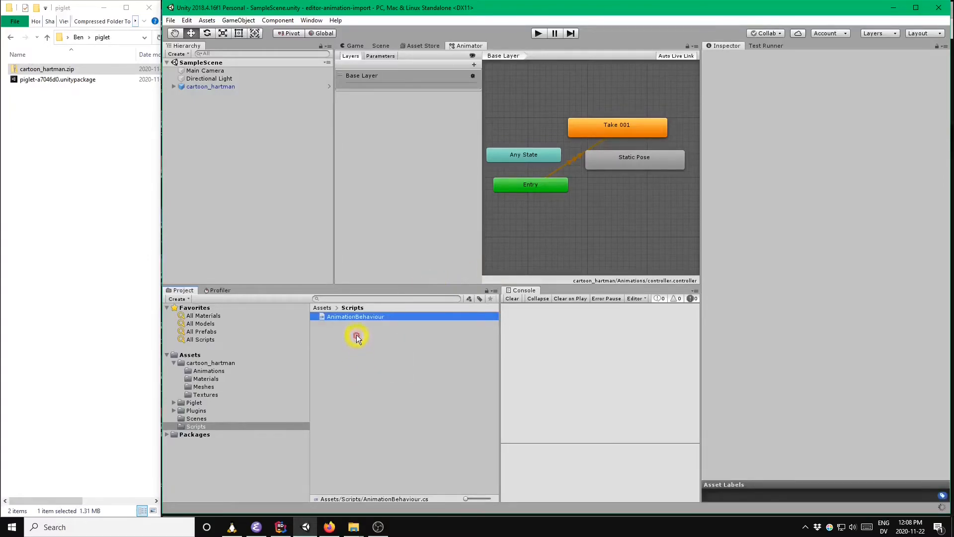
pyautogui.doubleClick(359, 316)
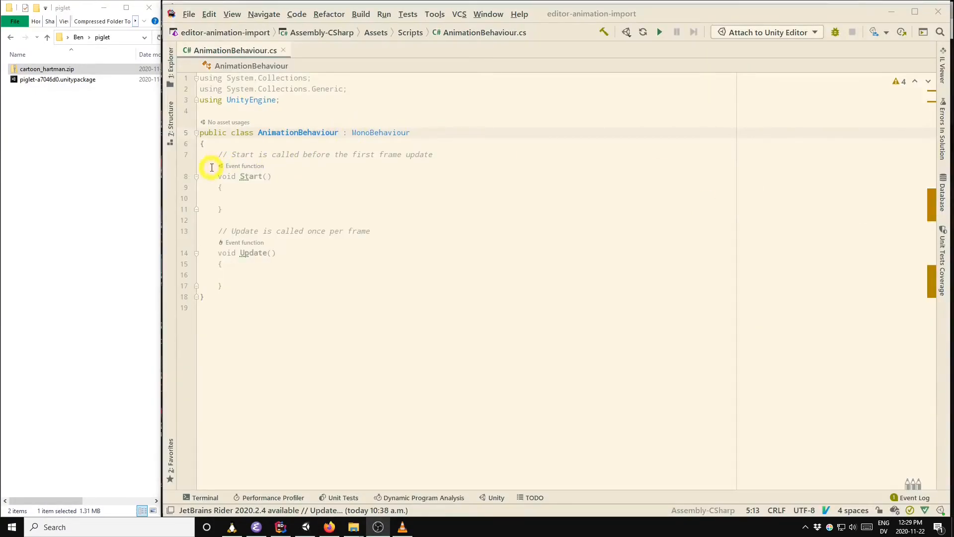
# Add a "using Piglet;" directive below the UnityEngine import, followed by a blank line.
pyautogui.click(251, 111)
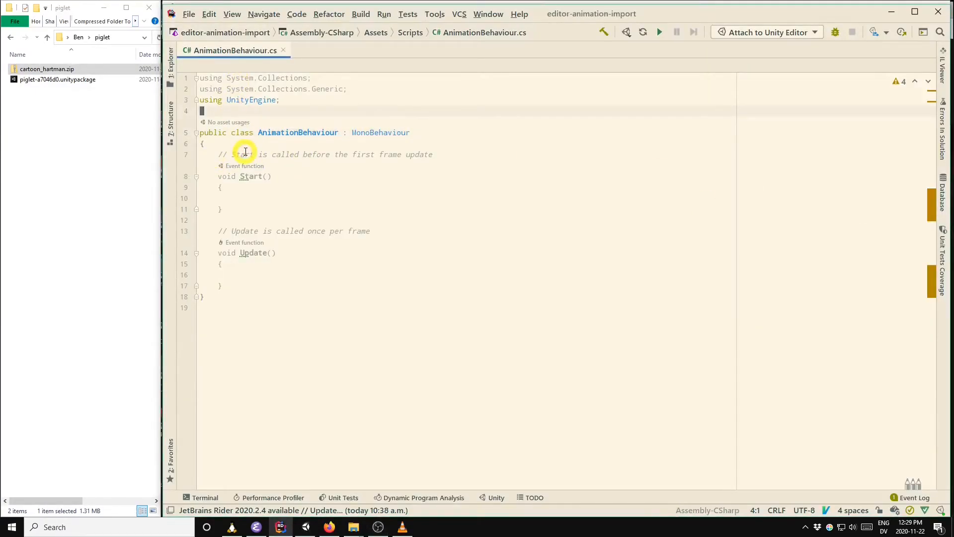
pyautogui.write('us')
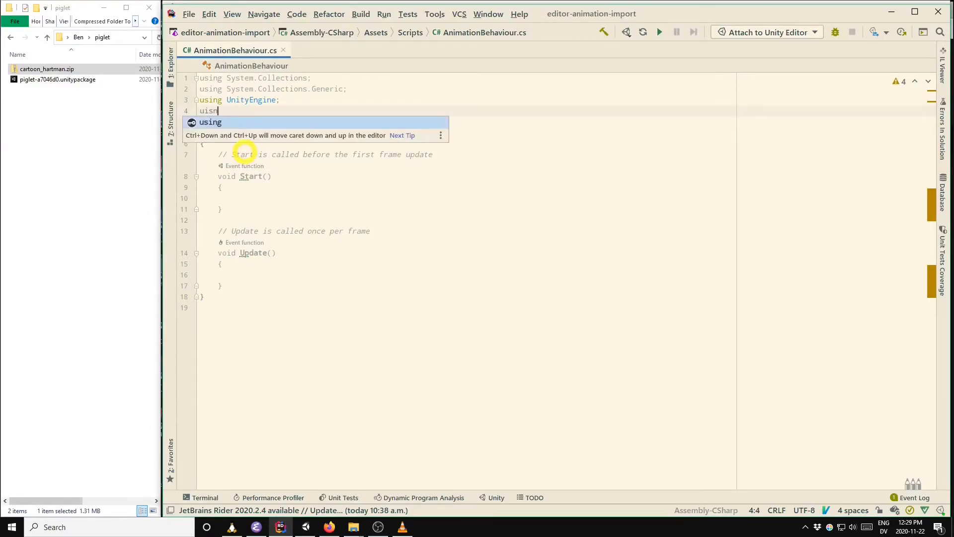
pyautogui.press('Return')
pyautogui.write('Piglet;')
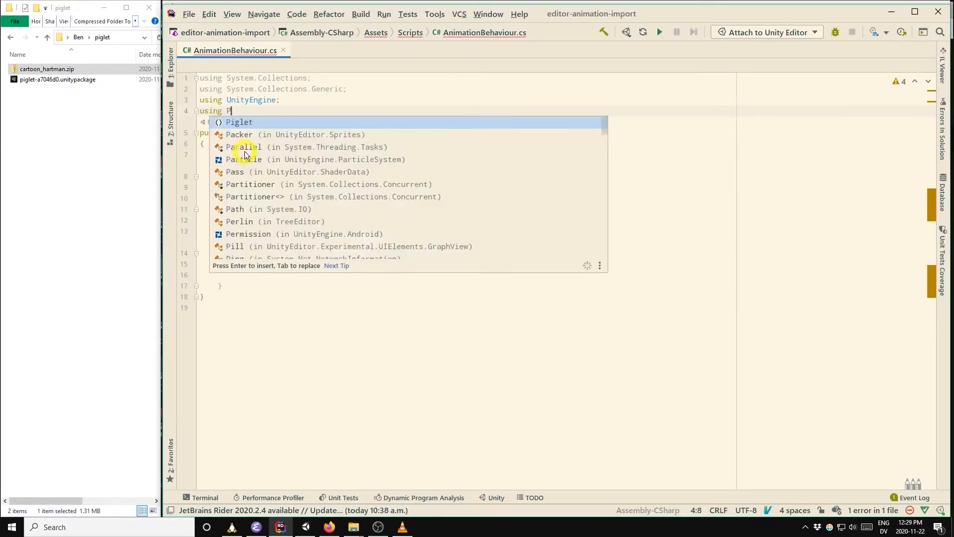
pyautogui.press('Return')
pyautogui.press('Down')
pyautogui.press('Down')
pyautogui.press('Down')
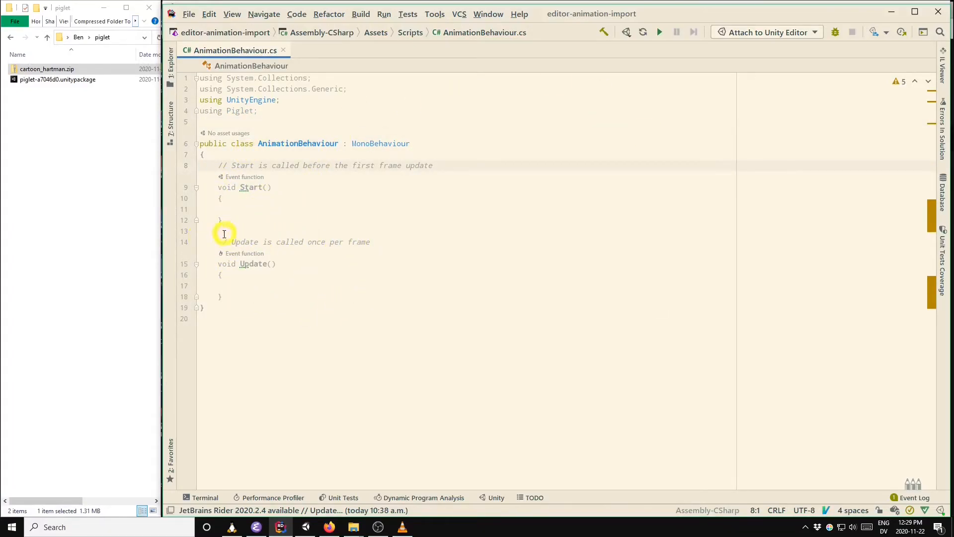
# Delete the Update method from the AnimationBehaviour class together with its comment and the blank line before it.
pyautogui.click(210, 243)
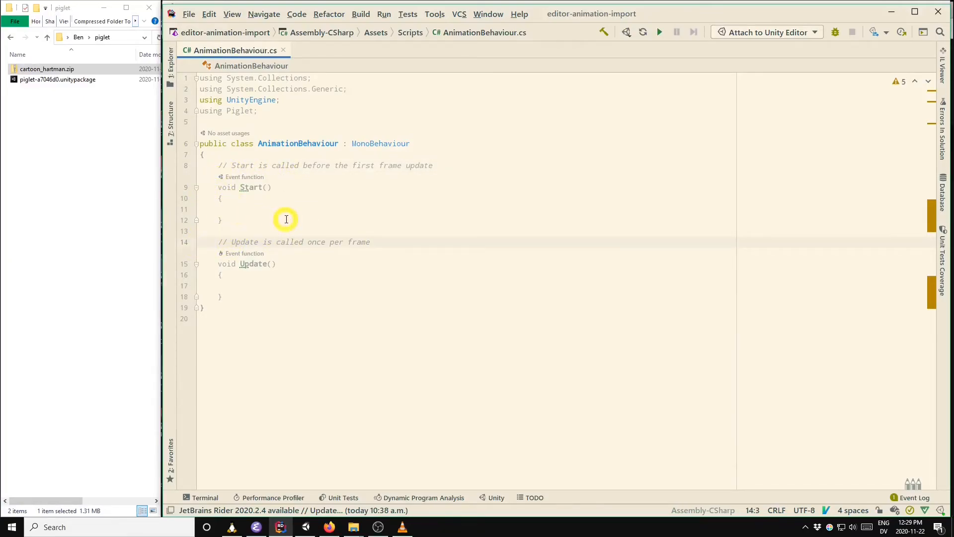
pyautogui.hotkey('shift', 'Down')
pyautogui.hotkey('shift', 'Down')
pyautogui.hotkey('shift', 'Down')
pyautogui.hotkey('shift', 'Down')
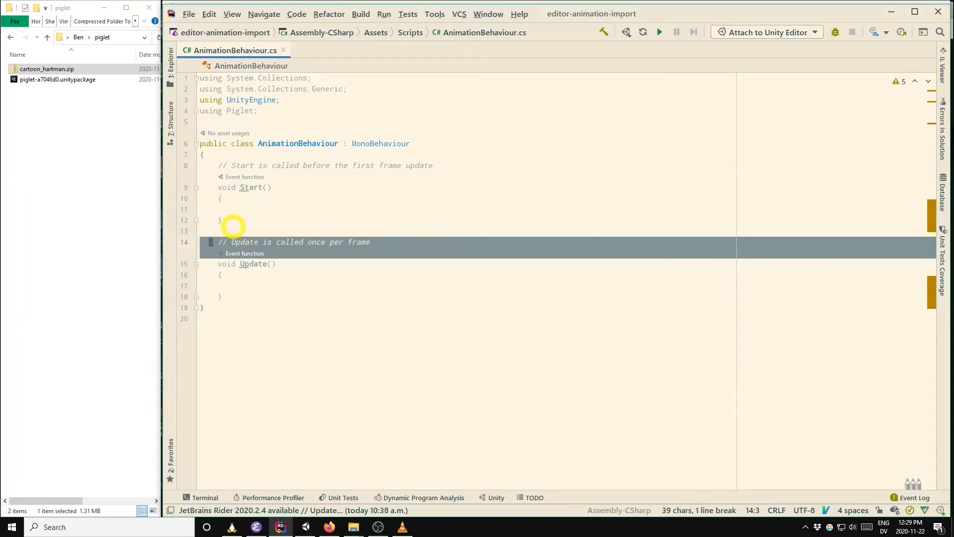
pyautogui.press('d')
pyautogui.press('k')
pyautogui.press('d')
pyautogui.press('d')
pyautogui.press('k')
pyautogui.press('k')
pyautogui.press('k')
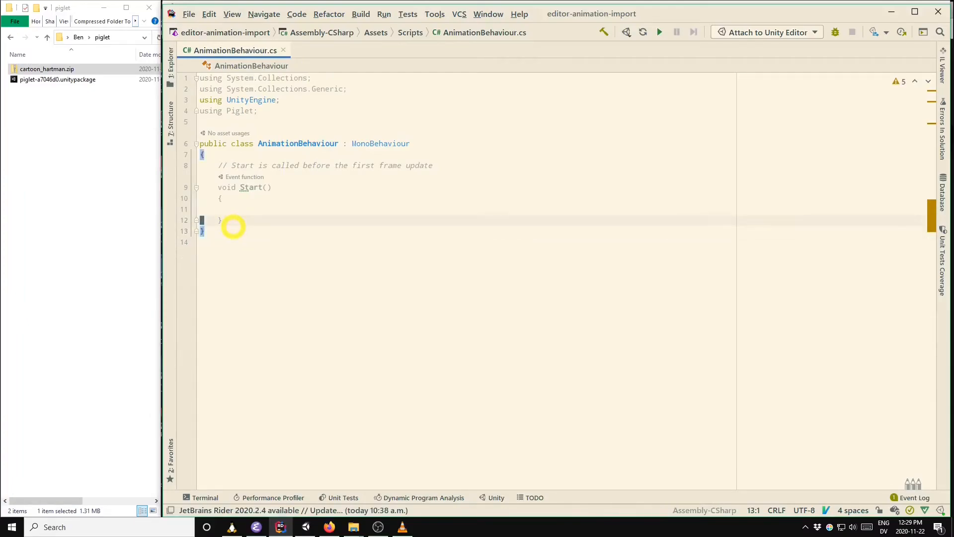
# In the Start method, add the line "var anim = GetComponent<Animator>();".
pyautogui.write('ov')
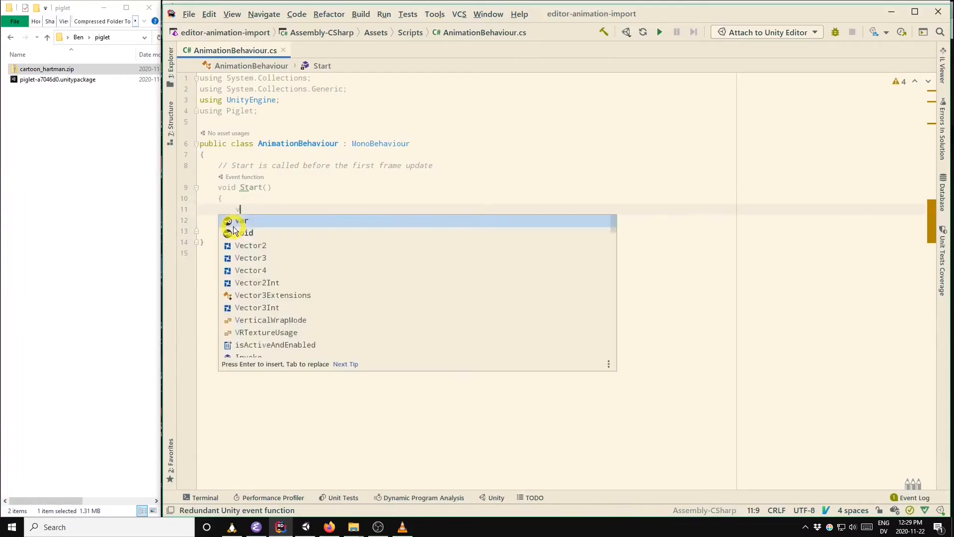
pyautogui.write('ar anim ')
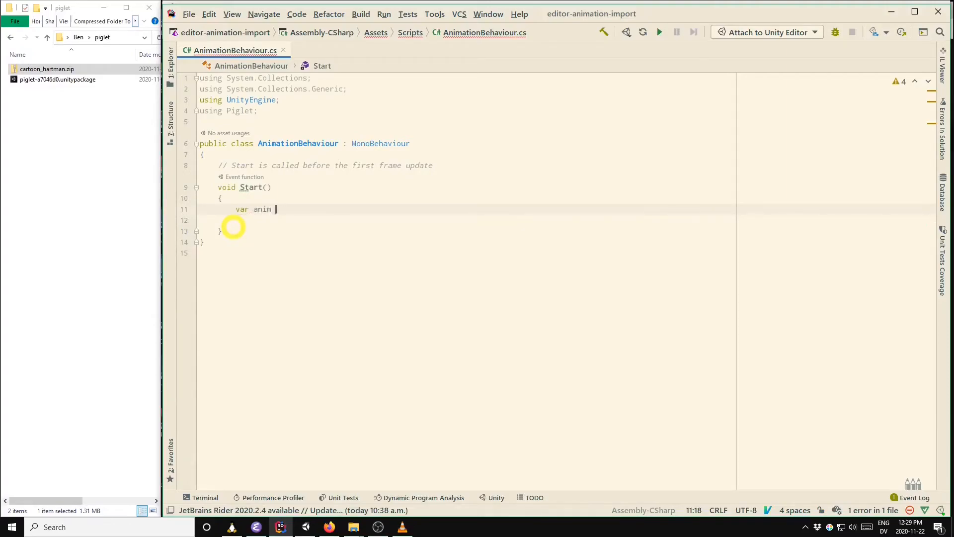
pyautogui.write('= GetC')
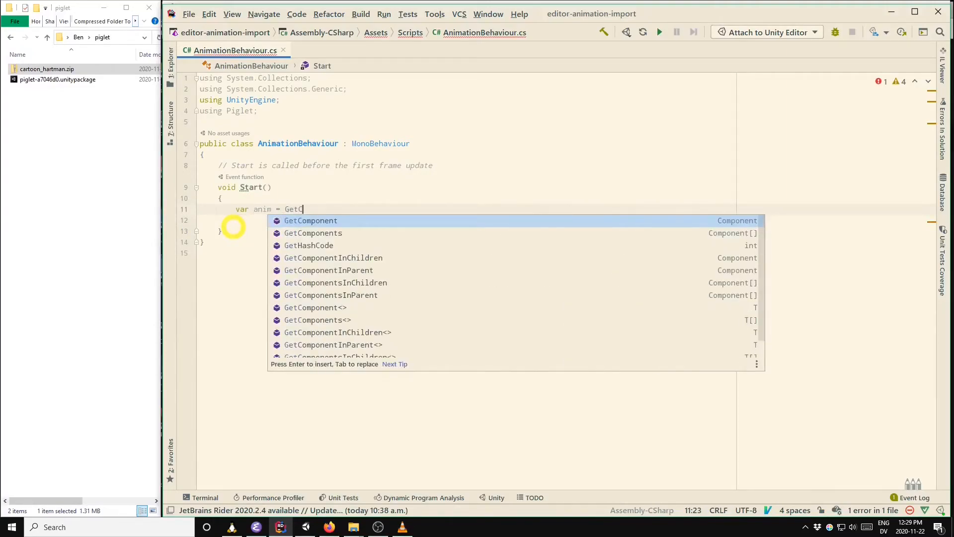
pyautogui.write('omponent<Animator')
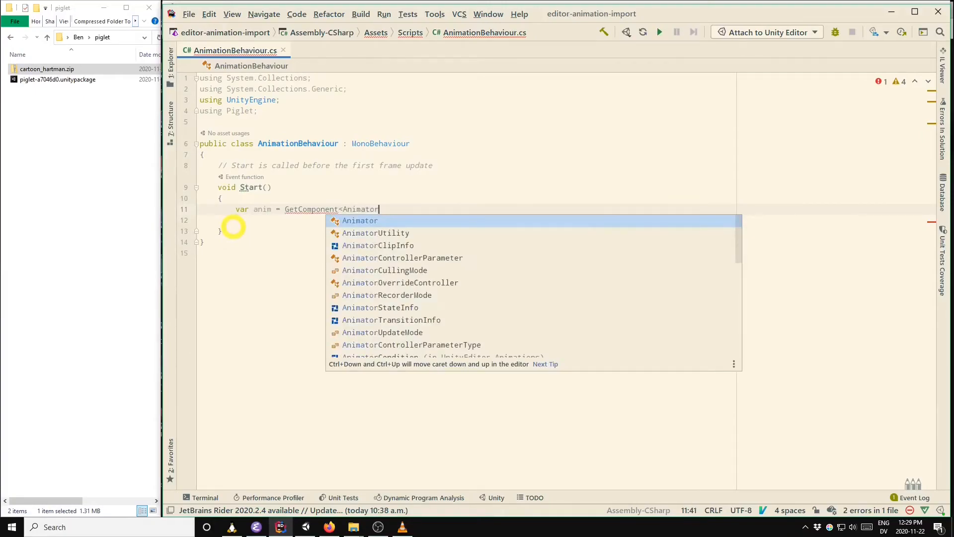
pyautogui.press('Return')
pyautogui.write(';')
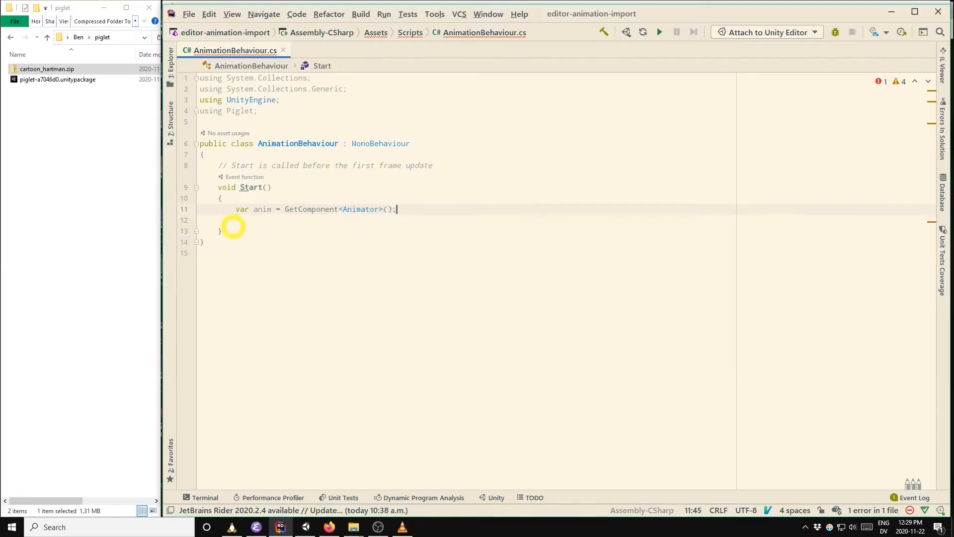
pyautogui.press('Return')
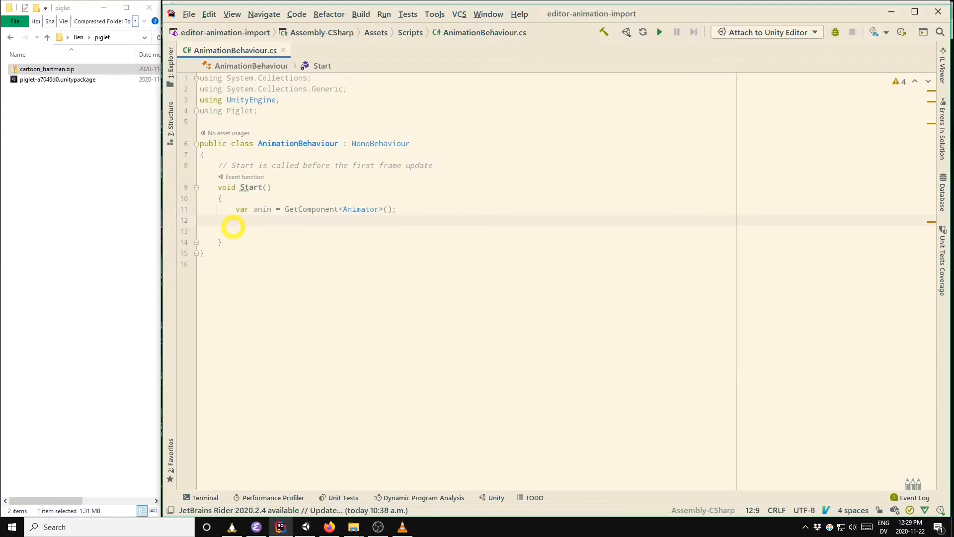
# Below the anim declaration, add the call "anim.Play(stateName, 0);".
pyautogui.write('anim')
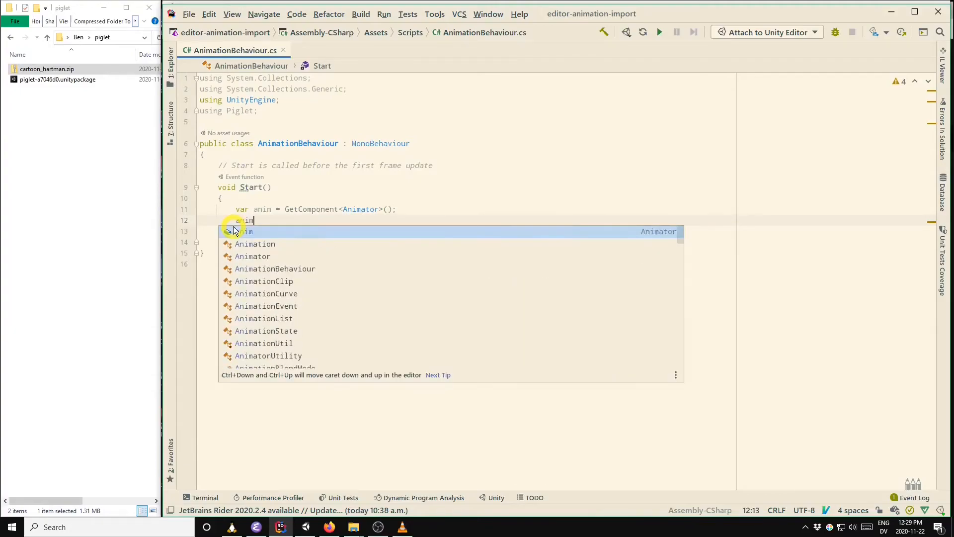
pyautogui.write('.Pla')
pyautogui.press('Return')
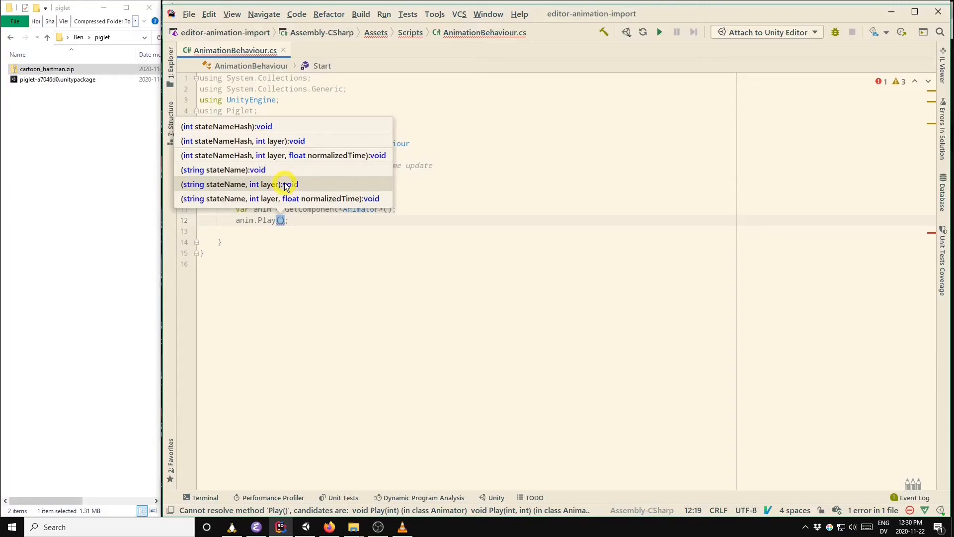
pyautogui.write('stateN')
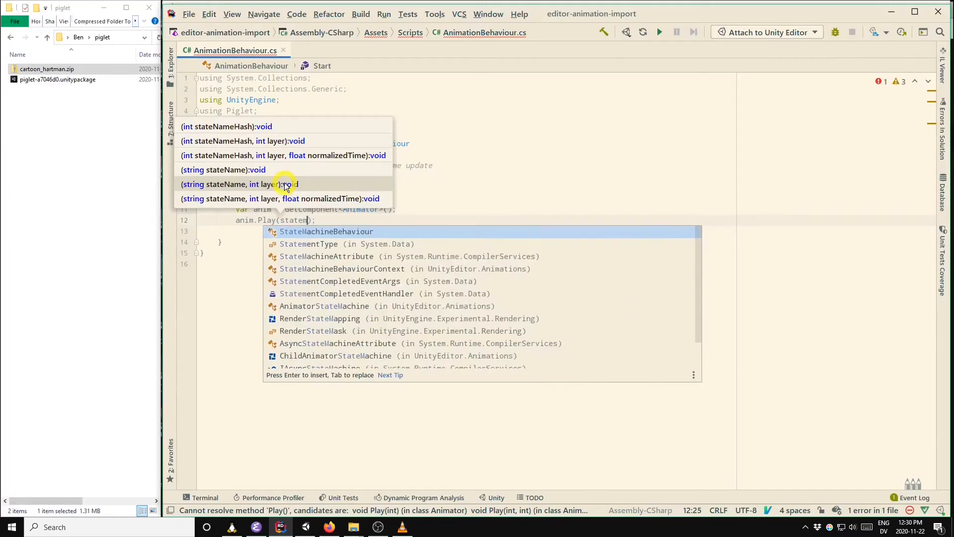
pyautogui.write('ame, 0')
pyautogui.press('Escape')
pyautogui.press('Escape')
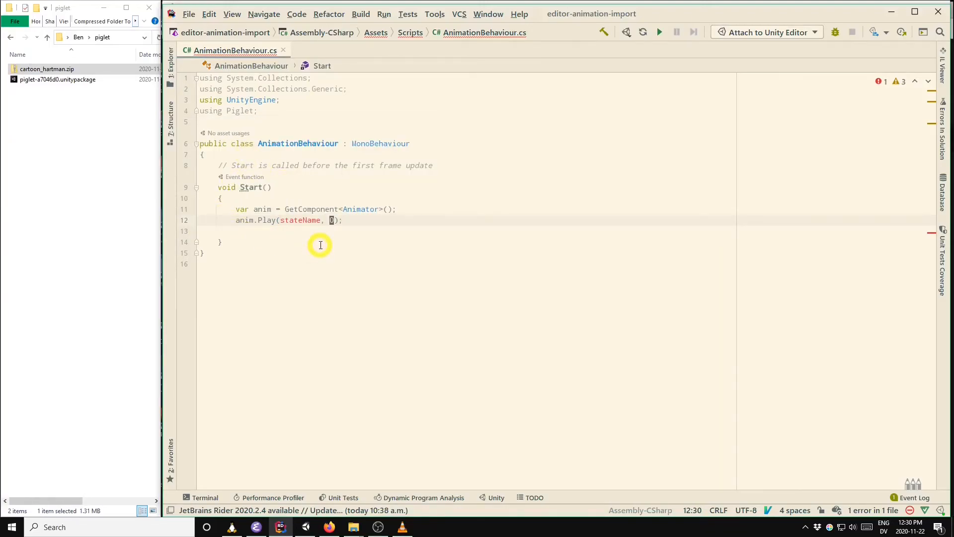
# Between the anim declaration and the anim.Play call, insert the line "var animList = GetComponent<AnimationList>();".
pyautogui.press('Up')
pyautogui.press('End')
pyautogui.press('Return')
pyautogui.write('var anim')
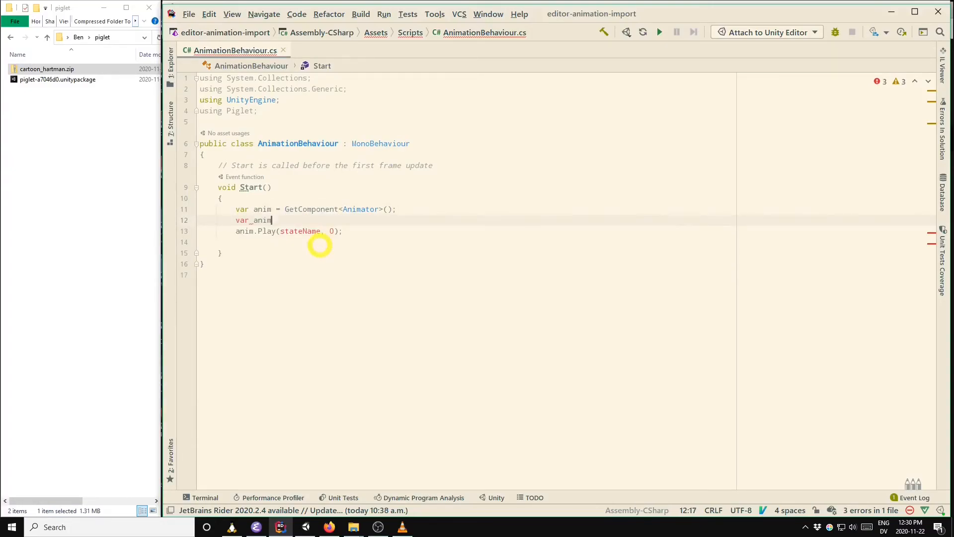
pyautogui.write('List = GetCo')
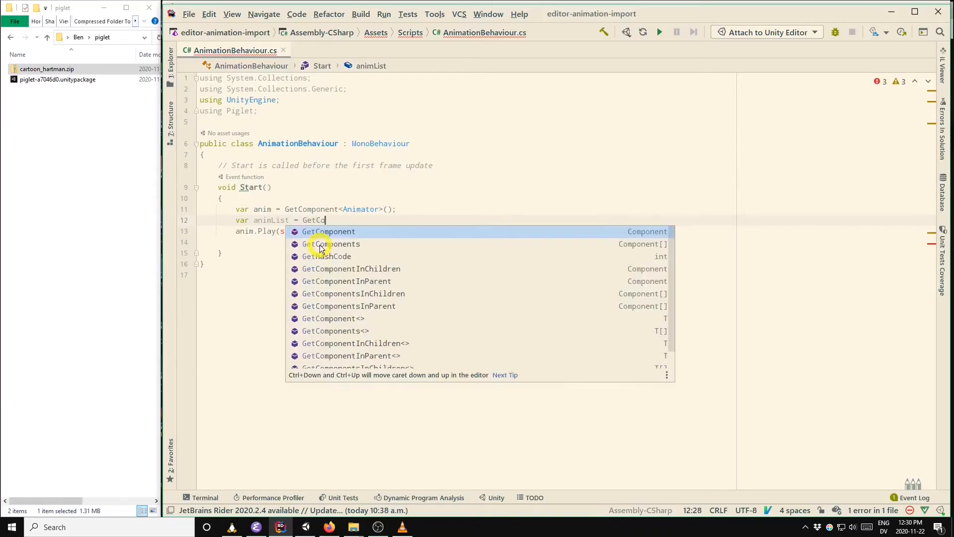
pyautogui.write('mponent<Ani')
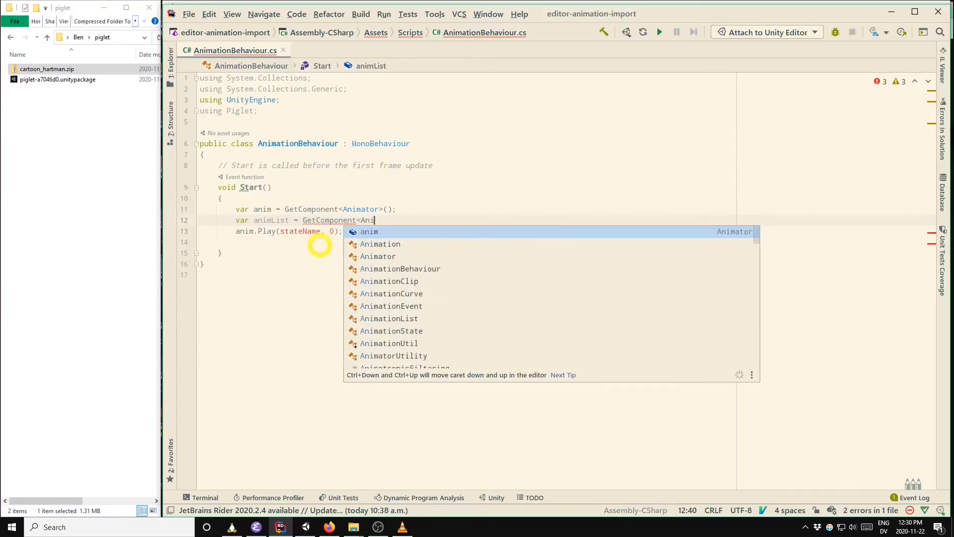
pyautogui.write('mationList>();')
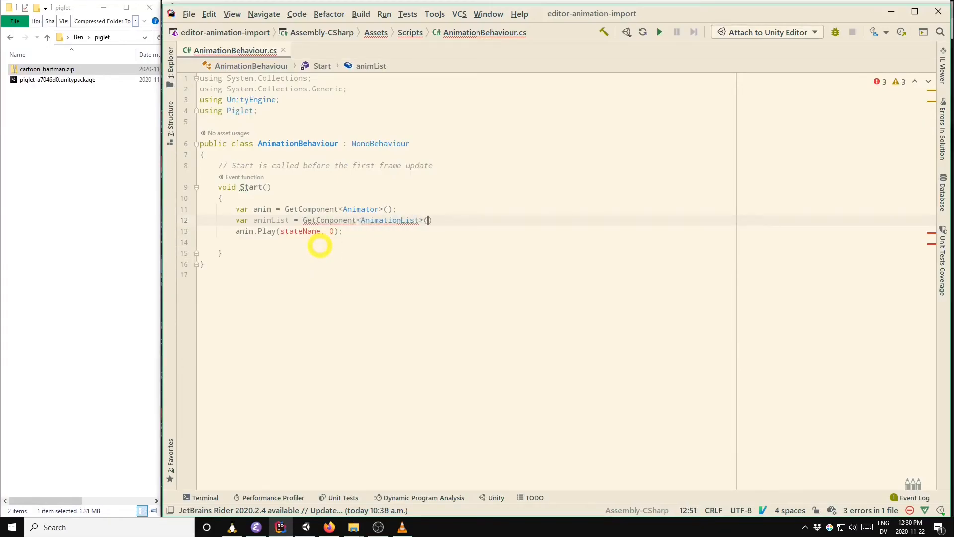
# Below the animList declaration, add the line "var stateName = animList.Clips[1].name;".
pyautogui.press('Return')
pyautogui.write('var st')
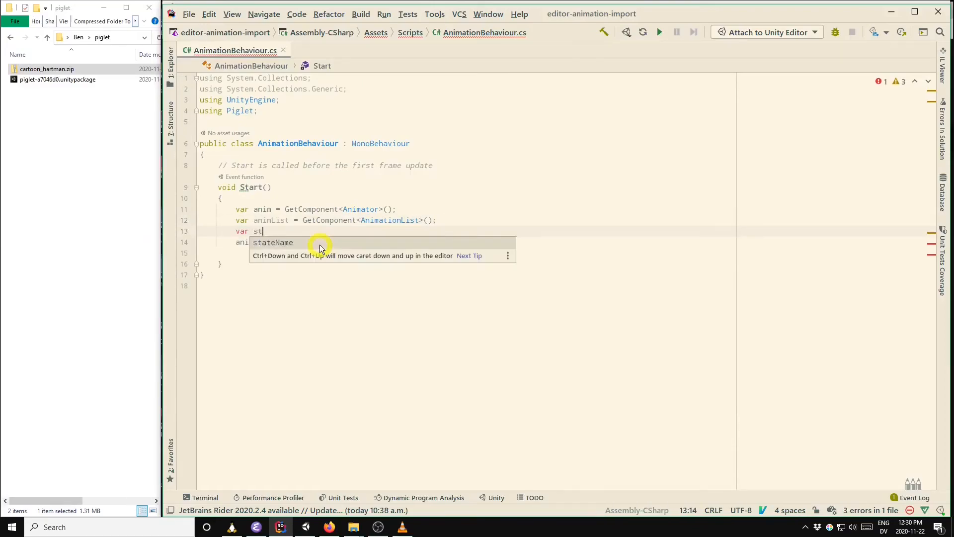
pyautogui.write('ateName = ')
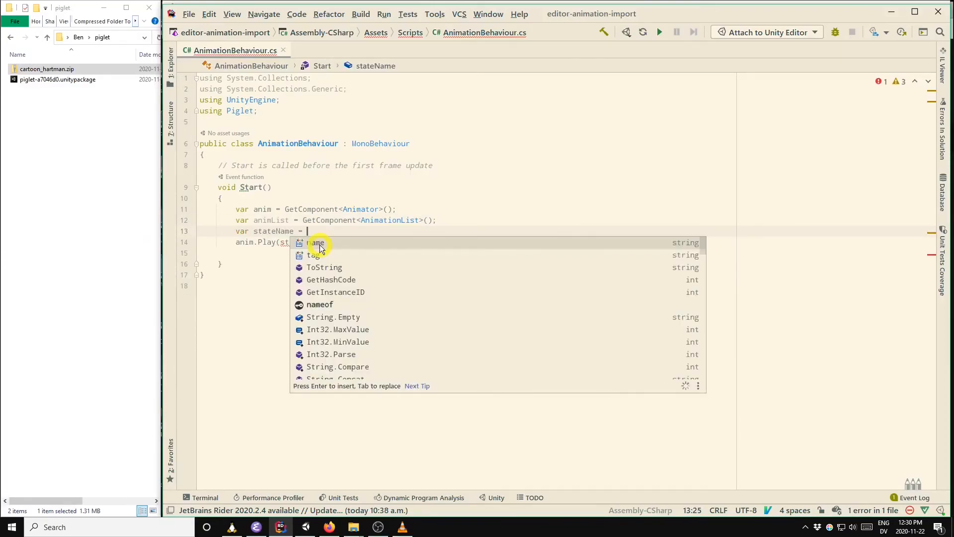
pyautogui.write('animList.Clip')
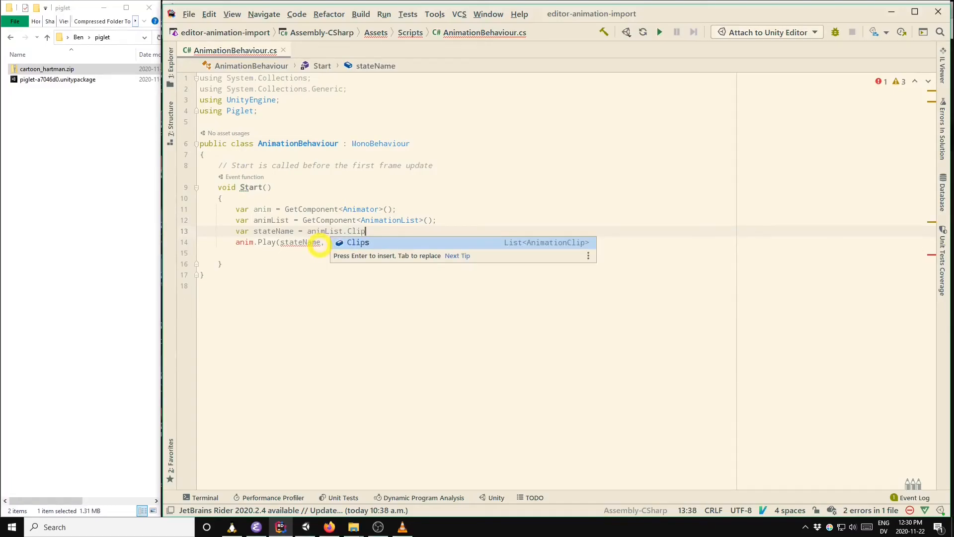
pyautogui.press('Return')
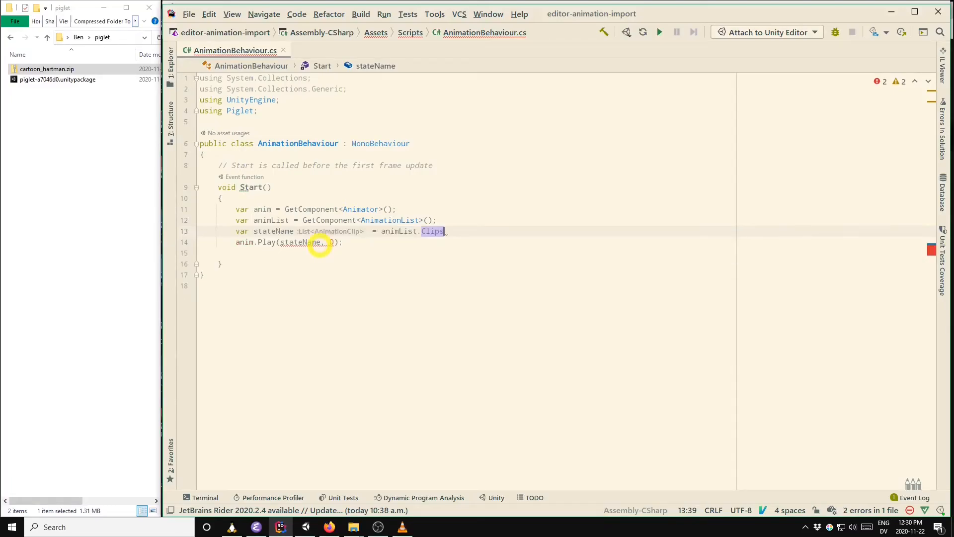
pyautogui.write('[1].')
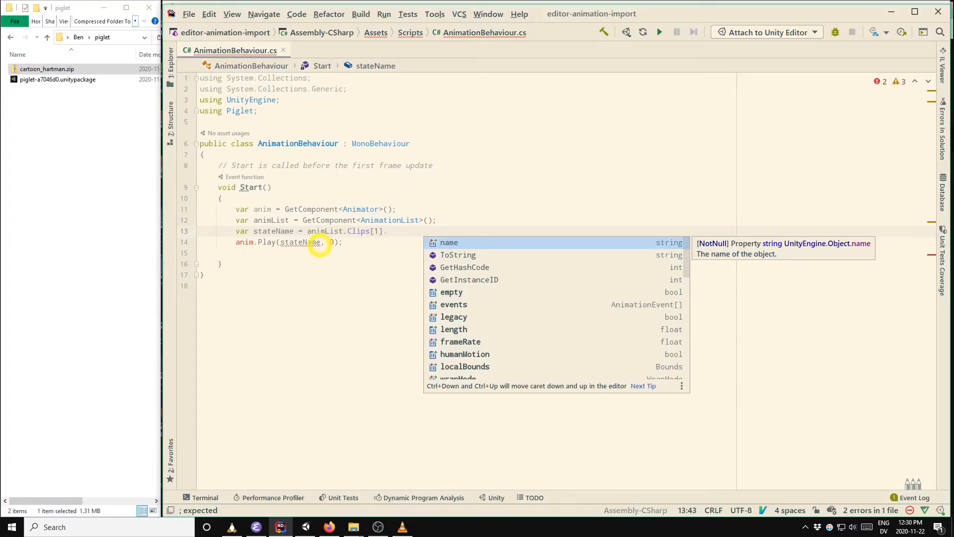
pyautogui.write('name;')
pyautogui.press('Escape')
pyautogui.press('0')
pyautogui.press('j')
pyautogui.press('j')
pyautogui.press('k')
pyautogui.press('k')
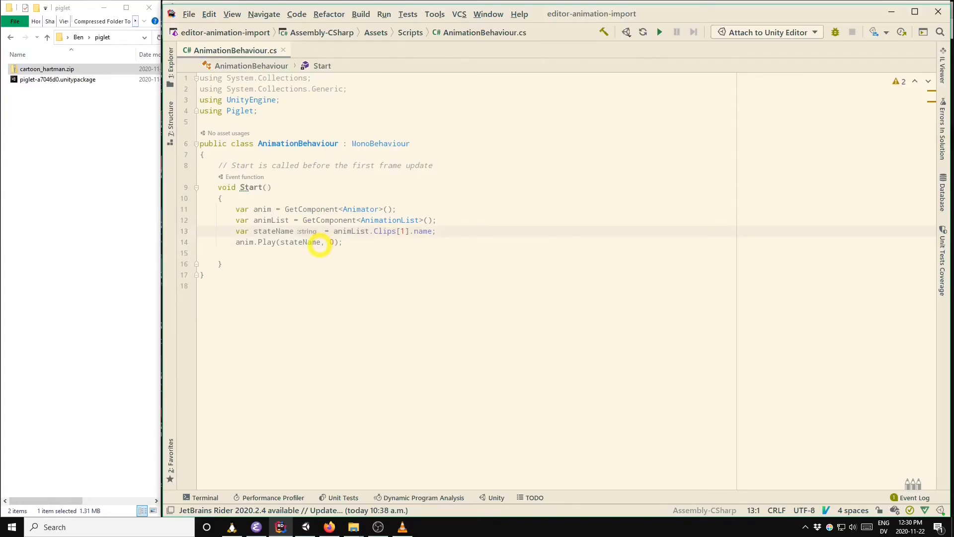
# Delete the blank line after the anim.Play call in the Start method.
pyautogui.moveTo(399, 233)
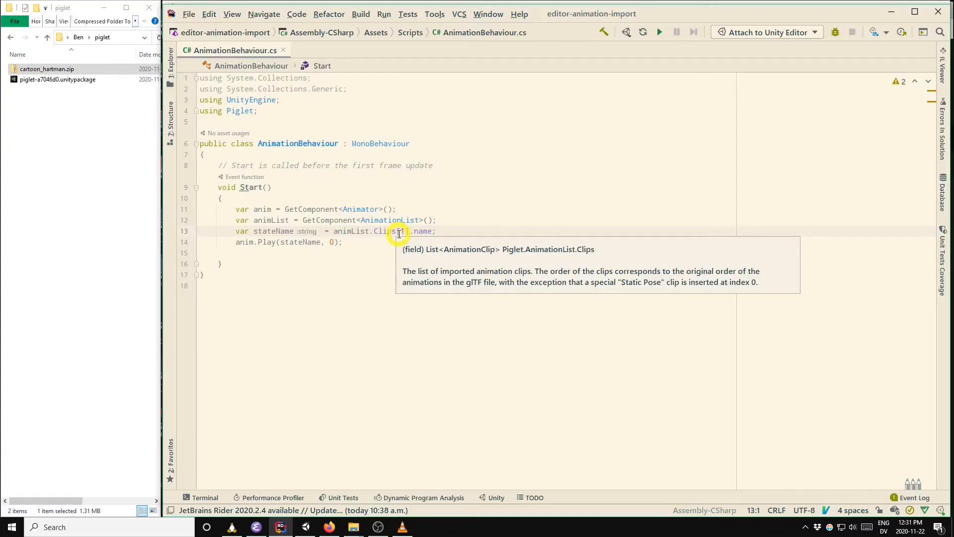
pyautogui.press('j')
pyautogui.press('j')
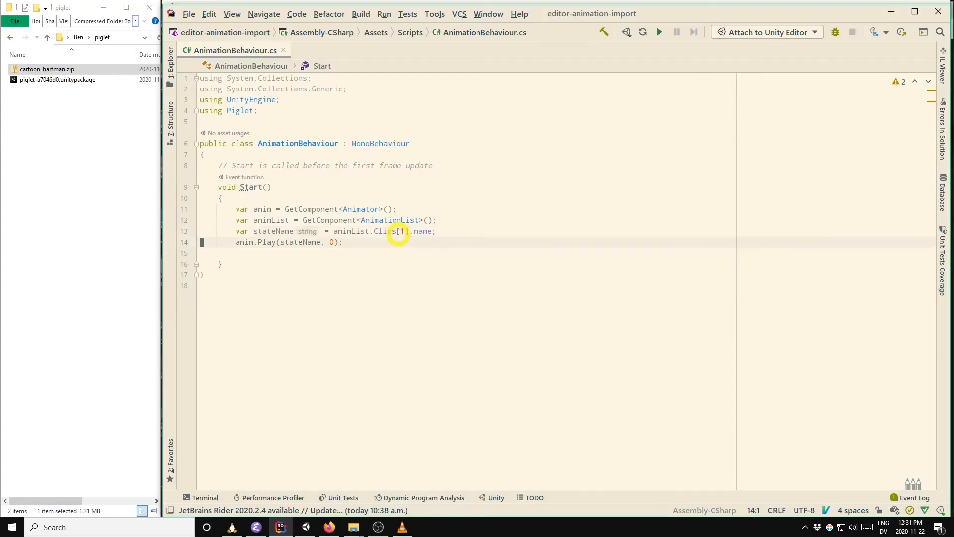
pyautogui.press('d')
pyautogui.press('d')
pyautogui.press('k')
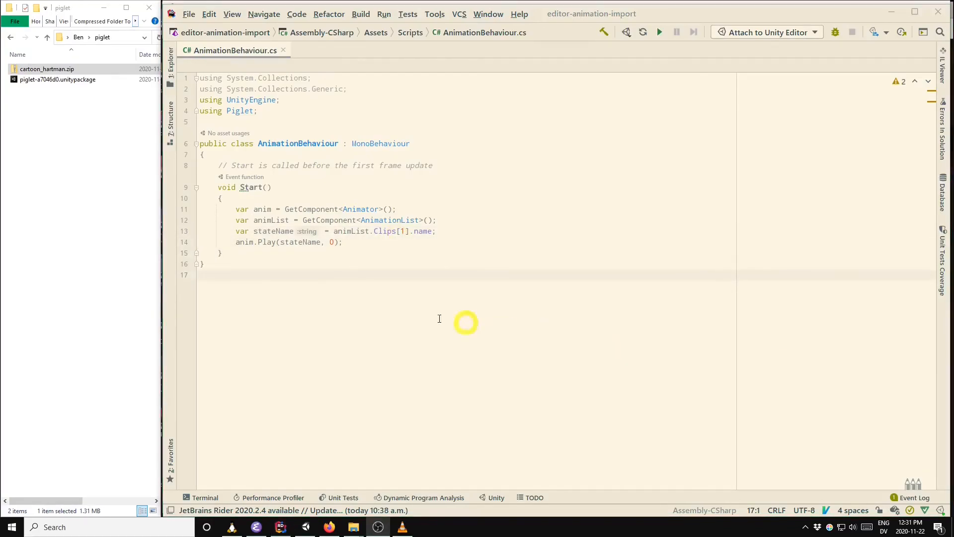
pyautogui.click(208, 290)
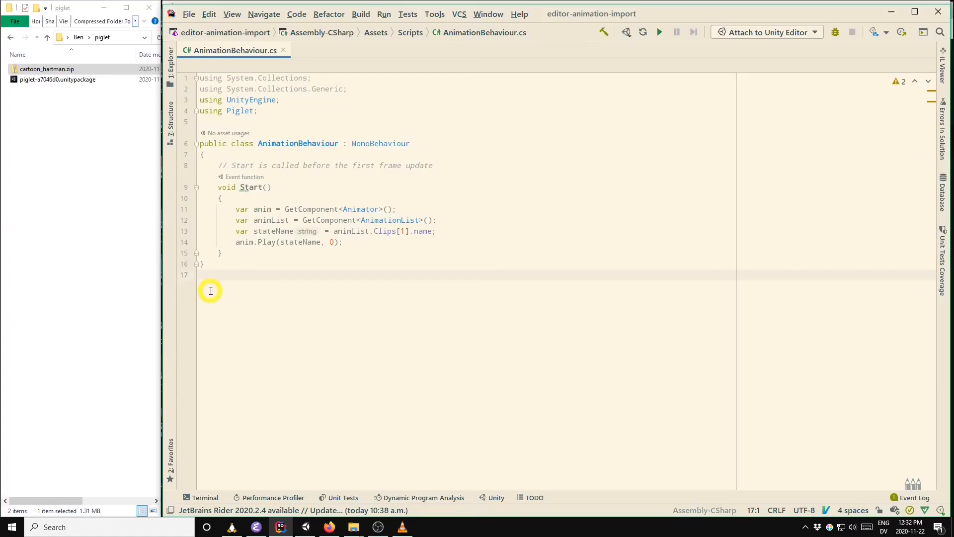
# Switch to Unity with the Game view shown and add the Animation Behaviour script component to the cartoon_hartman object.
pyautogui.click(305, 526)
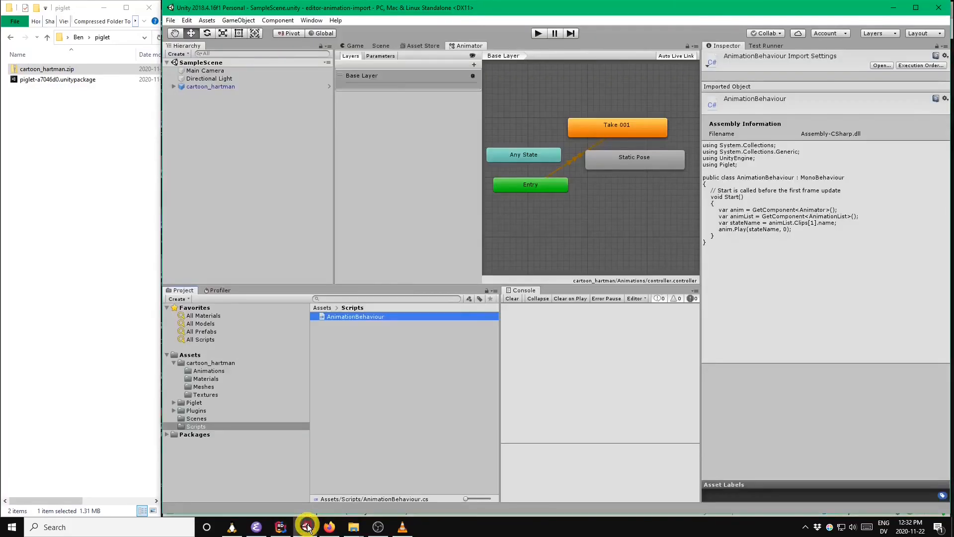
pyautogui.click(356, 46)
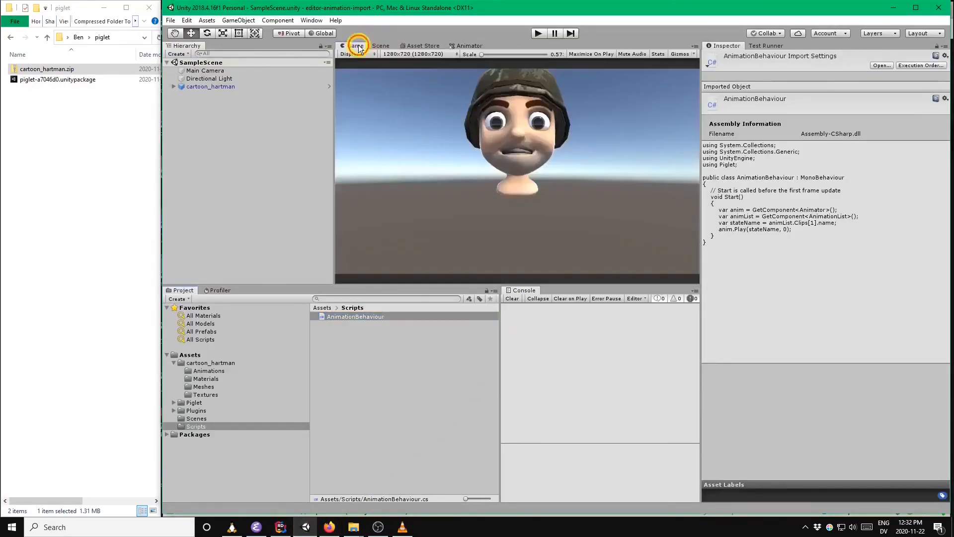
pyautogui.click(203, 87)
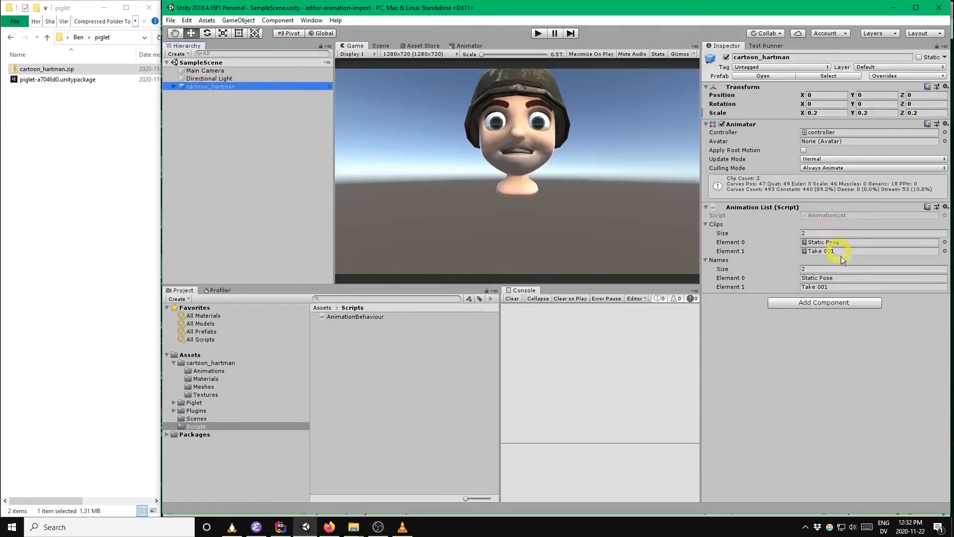
pyautogui.click(829, 300)
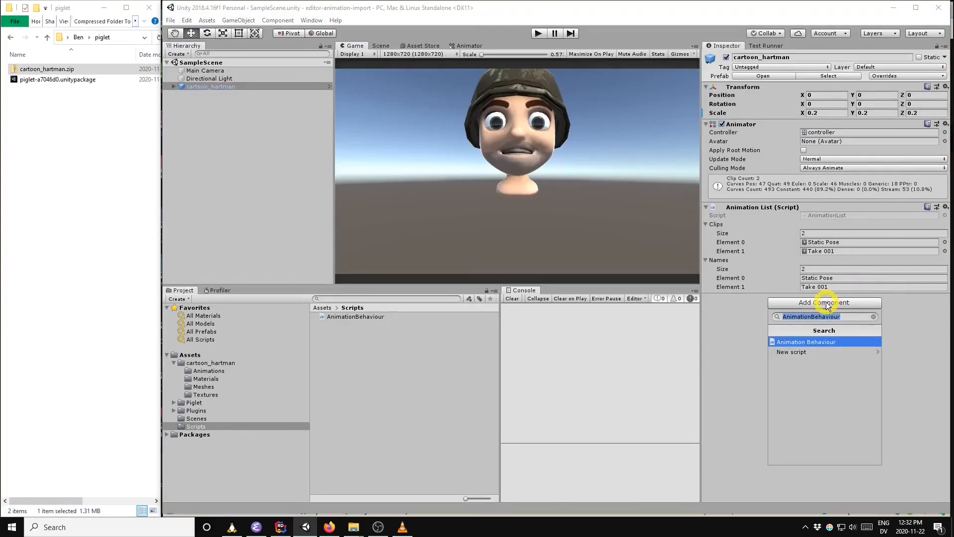
pyautogui.click(820, 345)
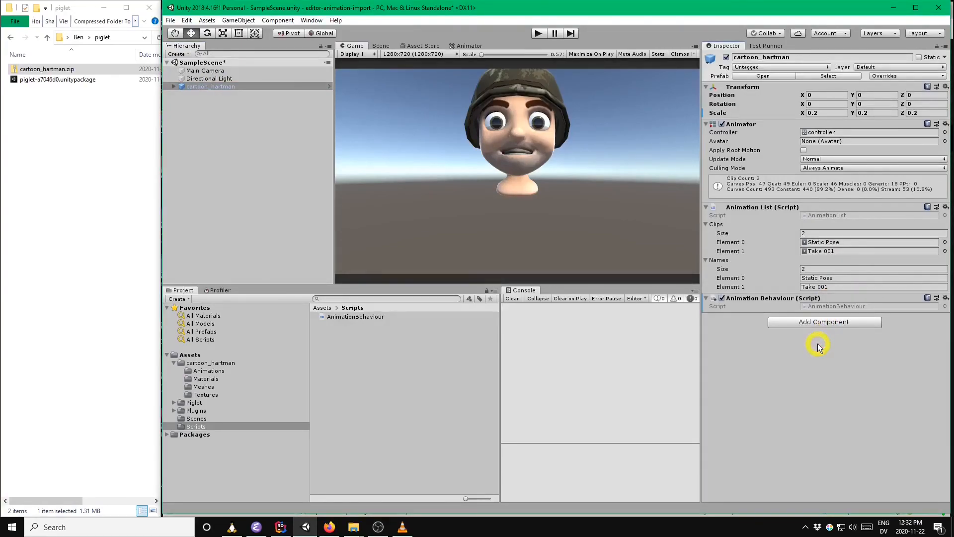
# Save the scene and run it in Play mode to test the animation.
pyautogui.click(171, 20)
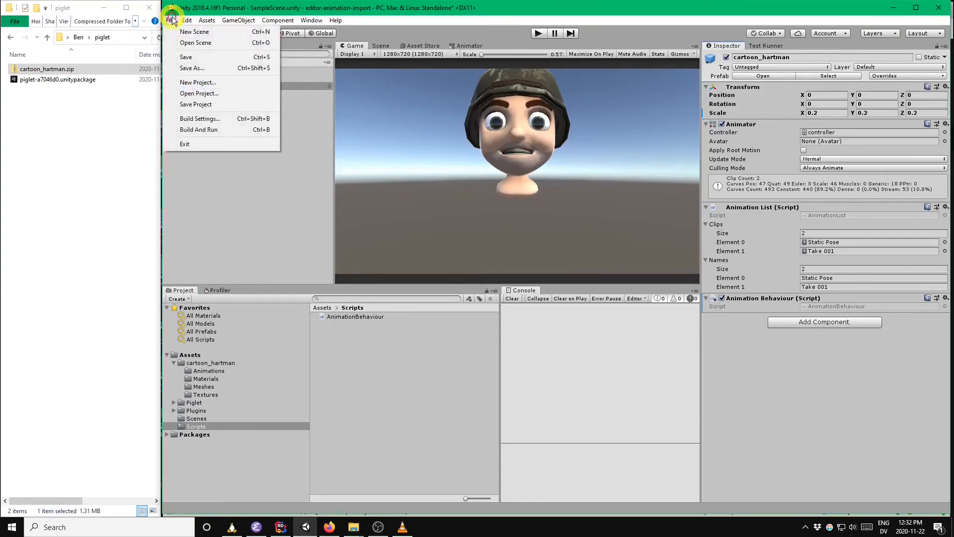
pyautogui.click(187, 57)
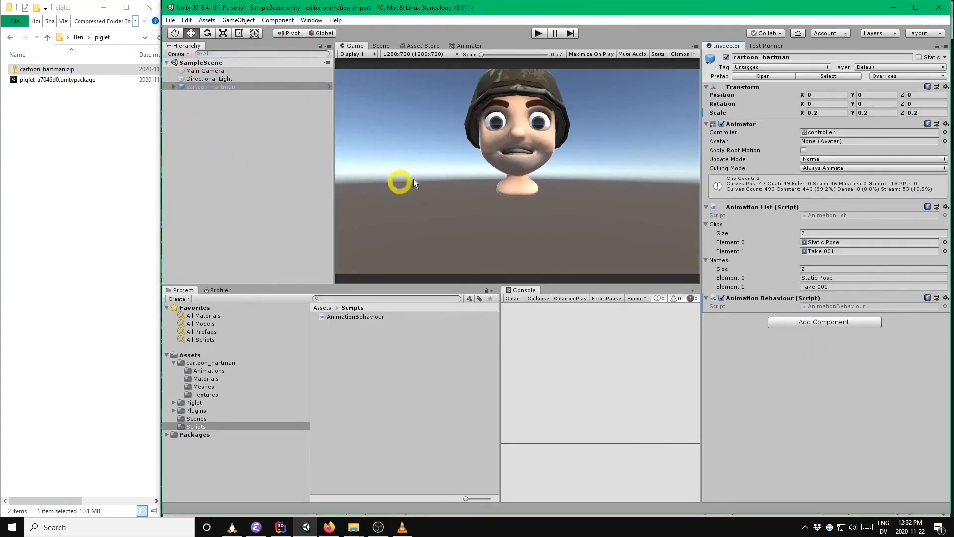
pyautogui.click(537, 33)
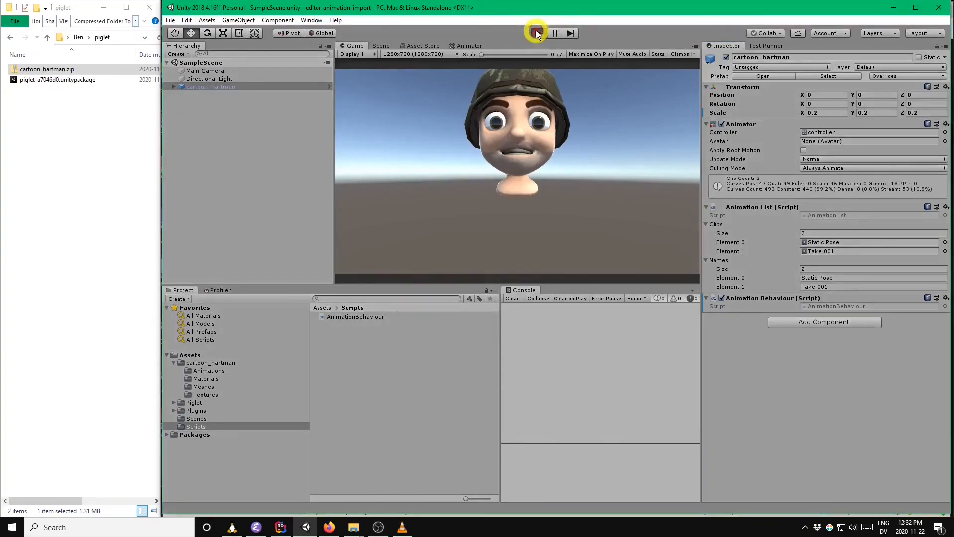